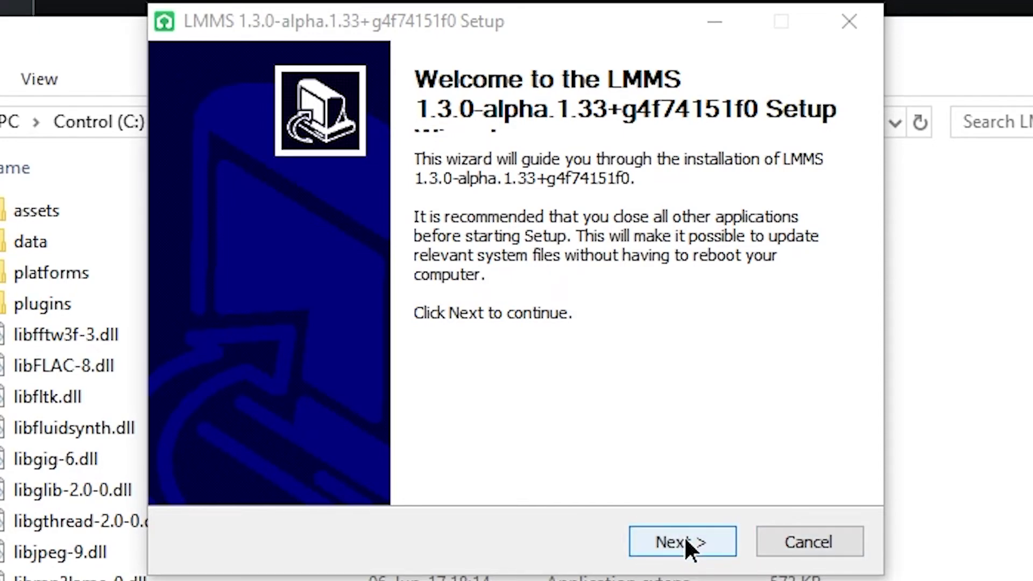
# - Install LMMS 1.3.0-alpha to the default C:\Program Files\LMMS folder
pyautogui.click(684, 538)
pyautogui.click(685, 534)
pyautogui.click(683, 533)
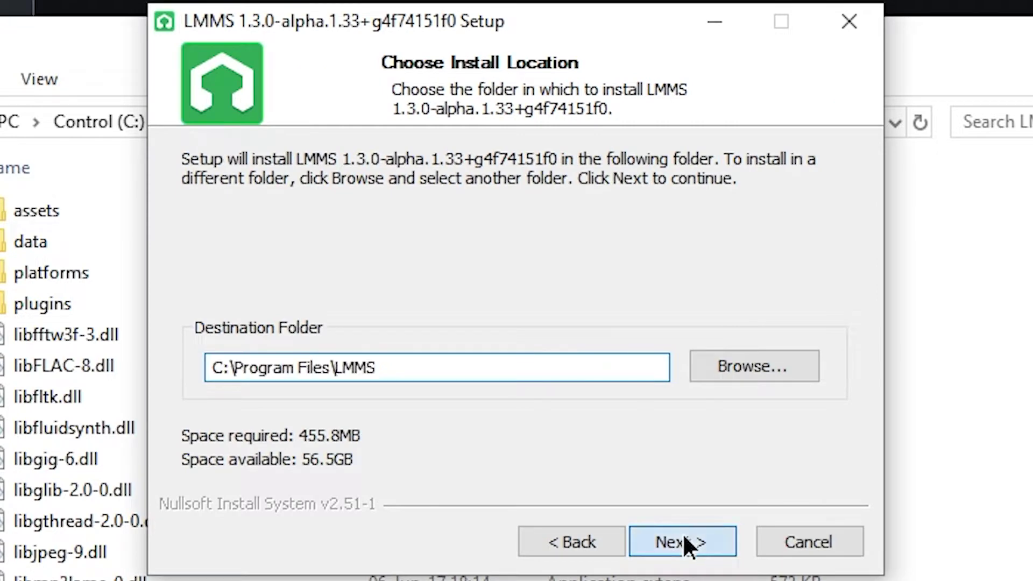
pyautogui.click(684, 537)
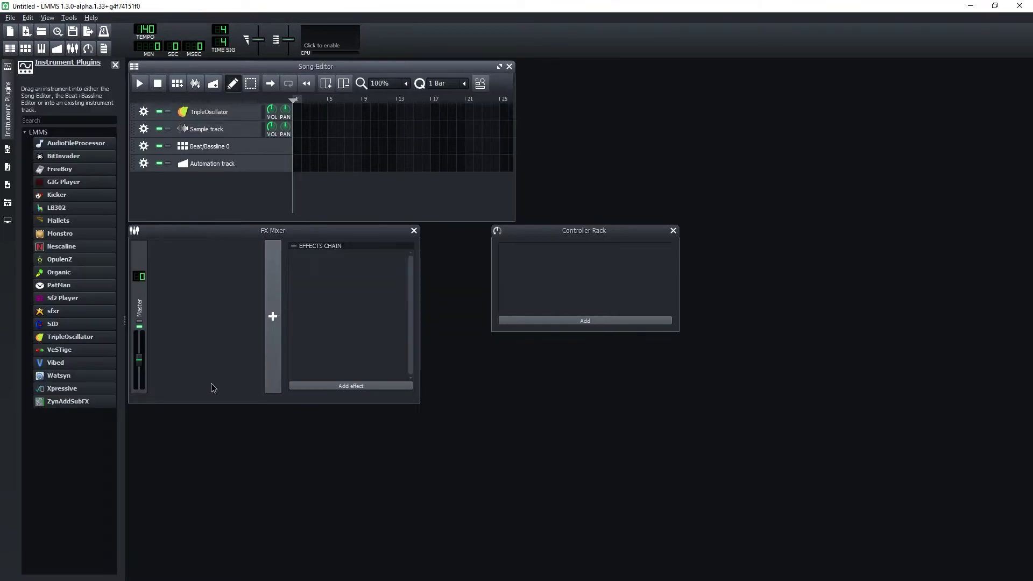
# - Add an Xpressive instrument track, open its settings window and play a few test notes
pyautogui.moveTo(66, 394); pyautogui.dragTo(238, 189)
pyautogui.click(236, 185)
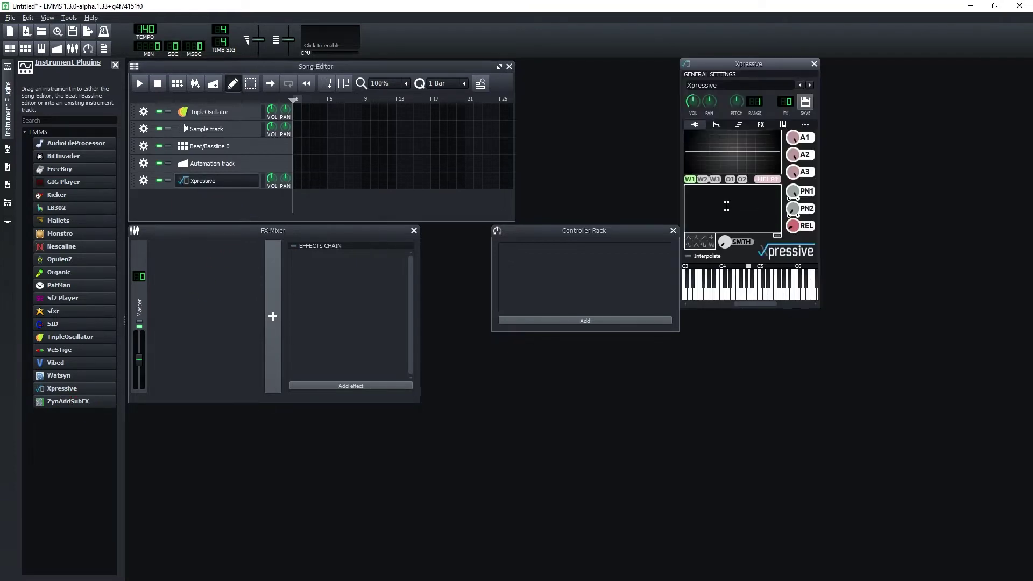
pyautogui.moveTo(728, 294)
pyautogui.mouseDown()
pyautogui.moveTo(791, 284)
pyautogui.moveTo(742, 285)
pyautogui.moveTo(734, 275)
pyautogui.mouseUp()
pyautogui.press('d')
# - Load the Ambition preset, step to Baby Violin and pan the instrument right
pyautogui.click(10, 184)
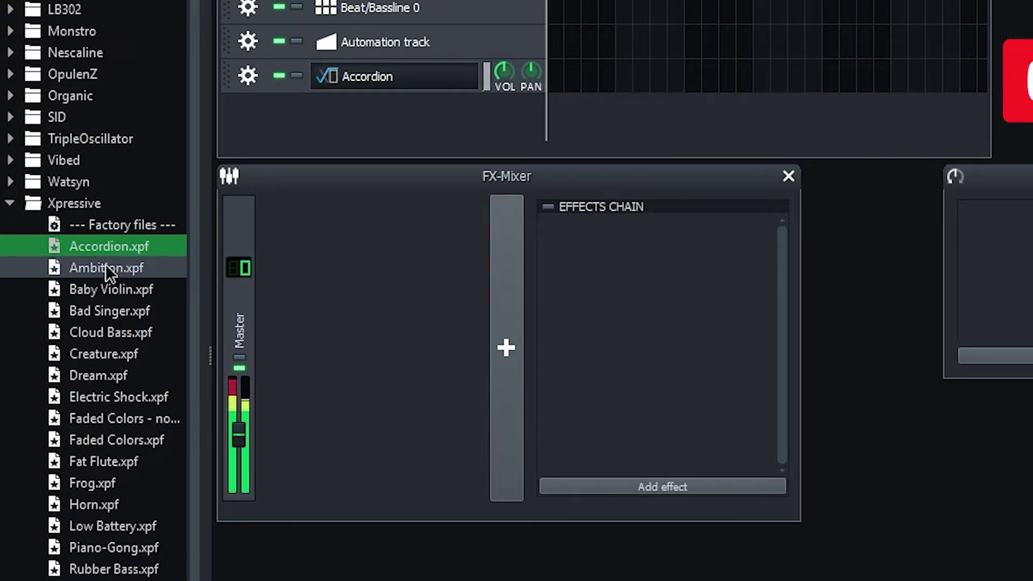
pyautogui.moveTo(106, 264); pyautogui.dragTo(421, 83)
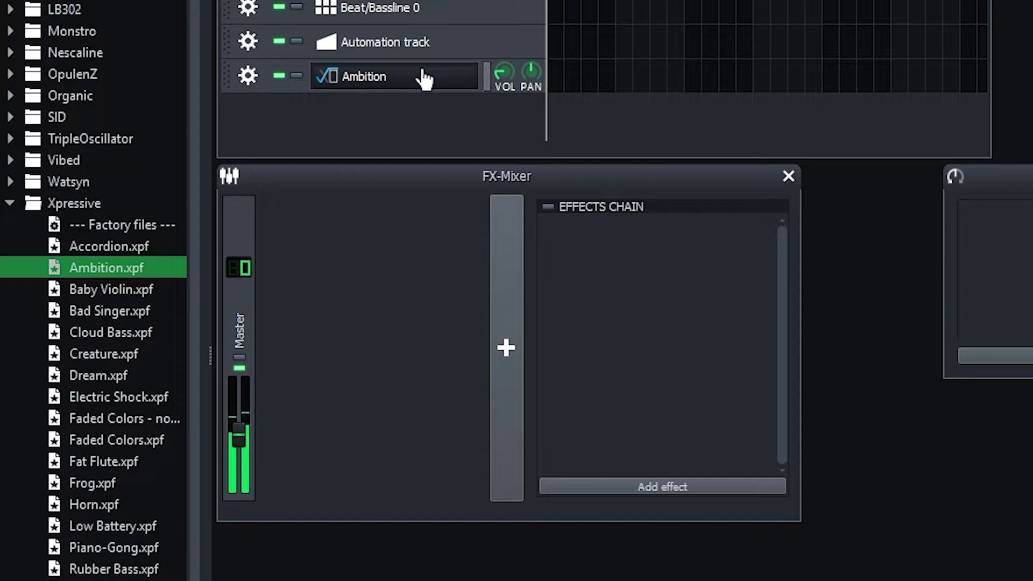
pyautogui.press('Down')
pyautogui.moveTo(531, 71); pyautogui.dragTo(533, 57)
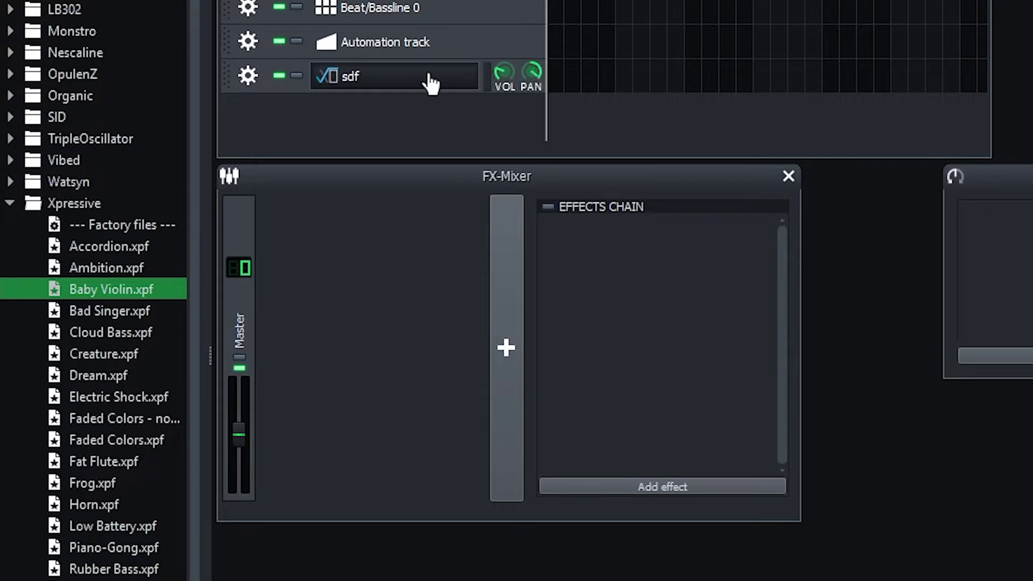
# - Try the Bad Singer and Cloud Bass presets, then load Creature
pyautogui.moveTo(116, 312); pyautogui.dragTo(429, 85)
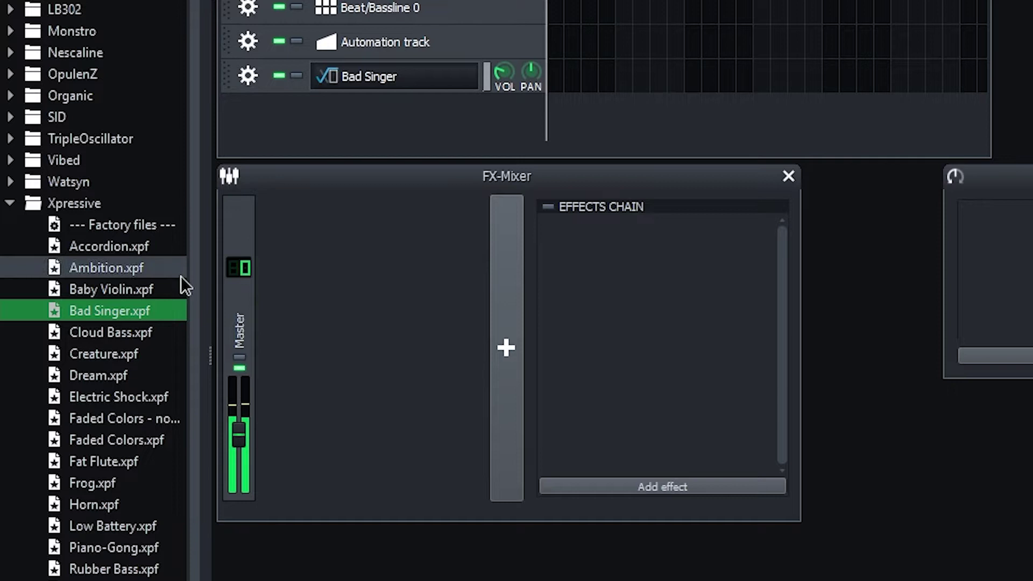
pyautogui.moveTo(100, 338); pyautogui.dragTo(417, 76)
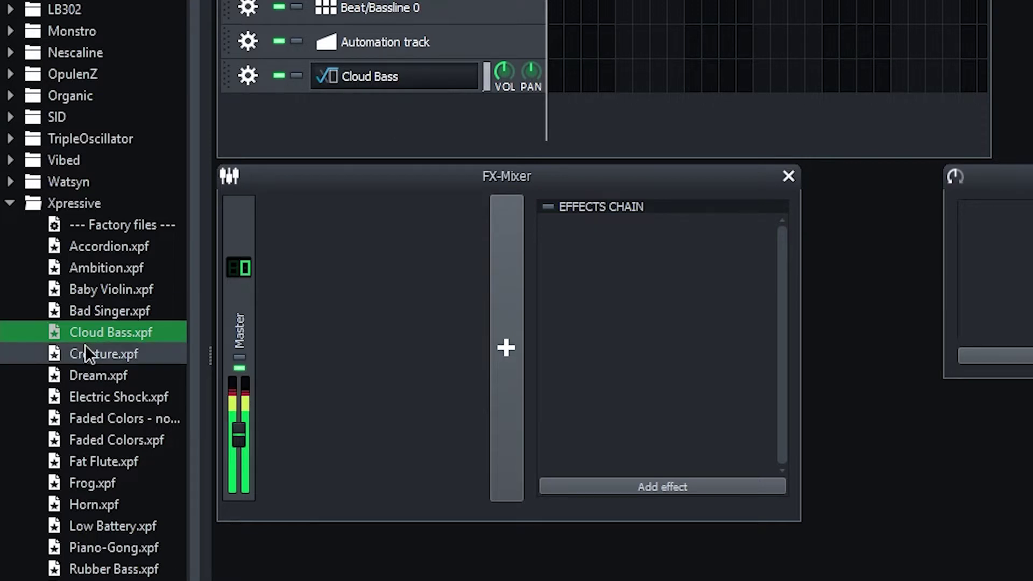
pyautogui.moveTo(86, 353); pyautogui.dragTo(430, 82)
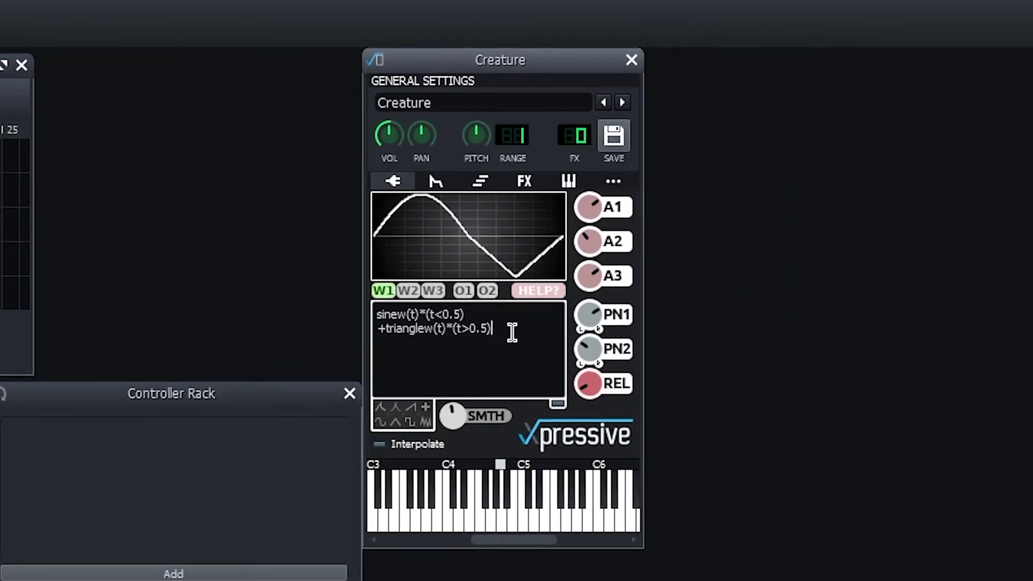
# - Replace W1 with the four-part squarew/sinew/saww/trianglew formula and adjust its first thresholds
pyautogui.hotkey('ctrl', 'a')
pyautogui.write('squarew(t*4)*(t<0.25) +sinew(t*4)*(t>=0.25 AND t<0.5) +saww(1-t*4)*(t>0.5 AND t<0. 75)+trianglew(t*4)*(t>=0.75 )')
pyautogui.press('BackSpace')
pyautogui.press('BackSpace')
pyautogui.write('5')
pyautogui.press('Left')
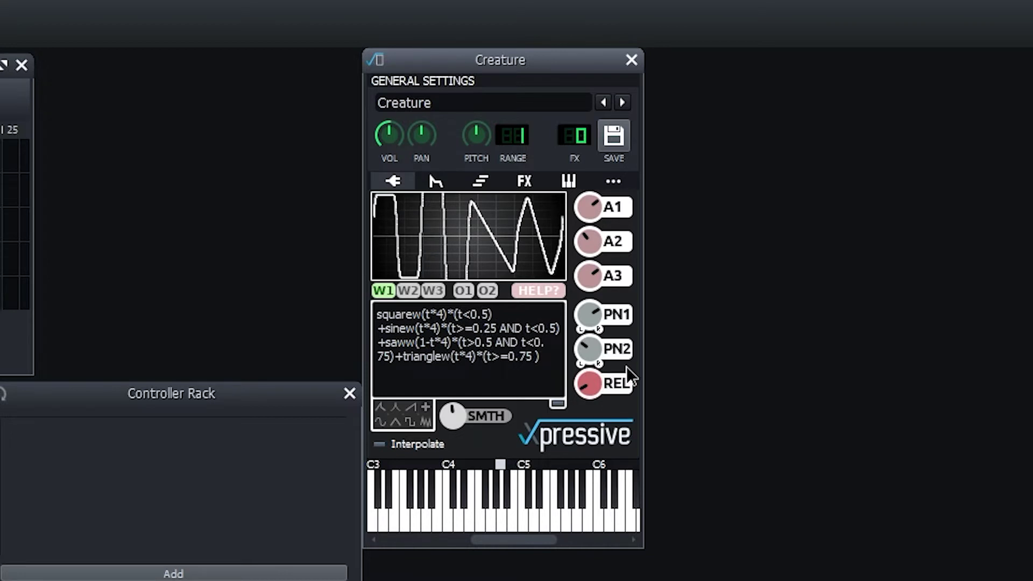
pyautogui.press('Left')
pyautogui.press('BackSpace')
pyautogui.write('5.')
# - Edit the triangle section's threshold values in the W1 formula
pyautogui.press('Left')
pyautogui.press('Left')
pyautogui.press('Left')
pyautogui.press('Left')
pyautogui.press('Left')
pyautogui.press('BackSpace')
pyautogui.write('2')
pyautogui.press('BackSpace')
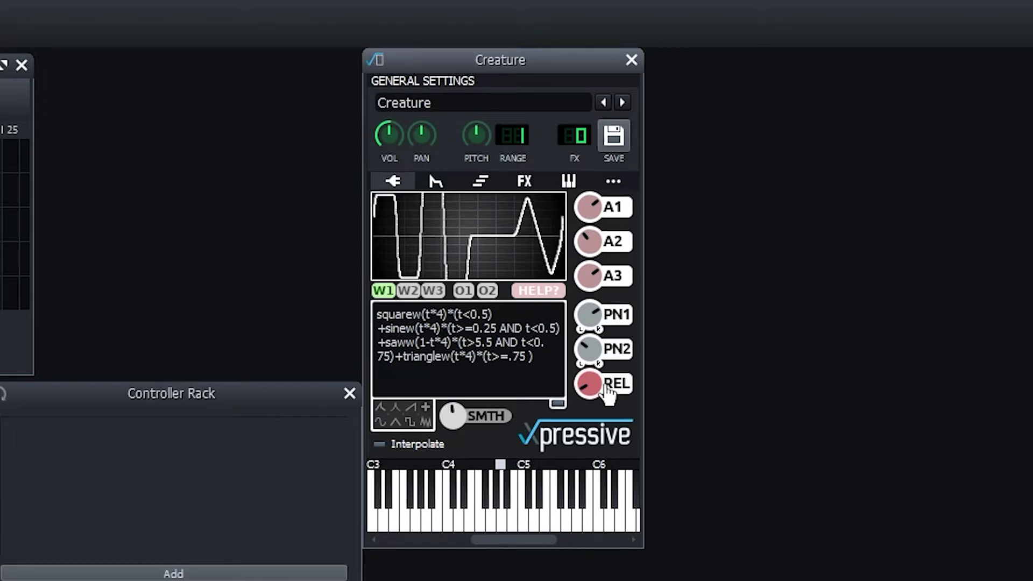
pyautogui.write('0')
pyautogui.press('Right')
pyautogui.press('Right')
pyautogui.press('BackSpace')
pyautogui.write('2')
# - Finish editing and play d and g notes to hear the new waveform
pyautogui.click(134, 368)
pyautogui.click(460, 490)
pyautogui.press('d')
pyautogui.press('g')
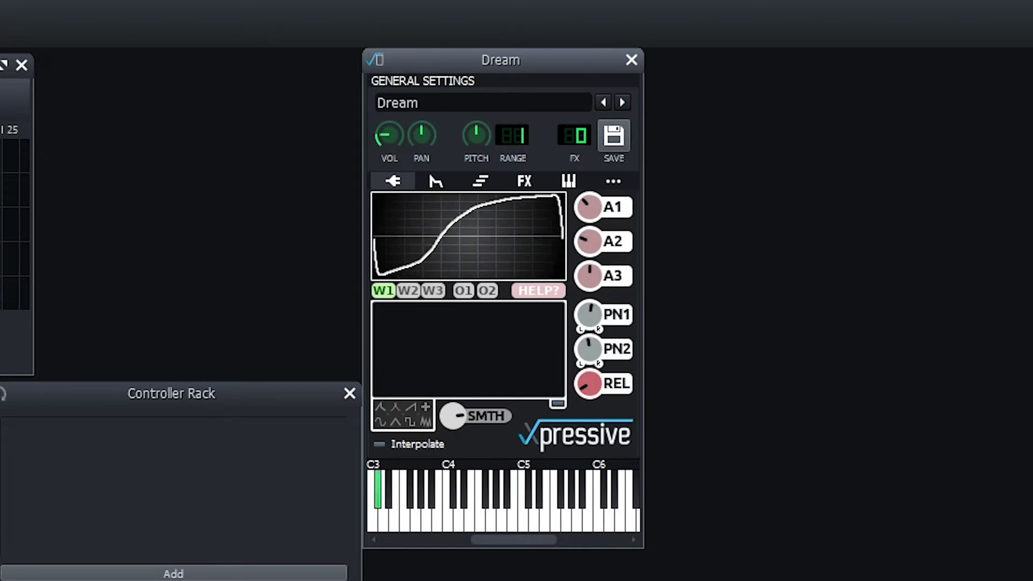
# - Change the Dream preset's W3 noise formula to randv(srate*t*20)
pyautogui.click(411, 293)
pyautogui.click(432, 293)
pyautogui.click(450, 314)
pyautogui.write('*2')
pyautogui.click(517, 520)
pyautogui.write('0')
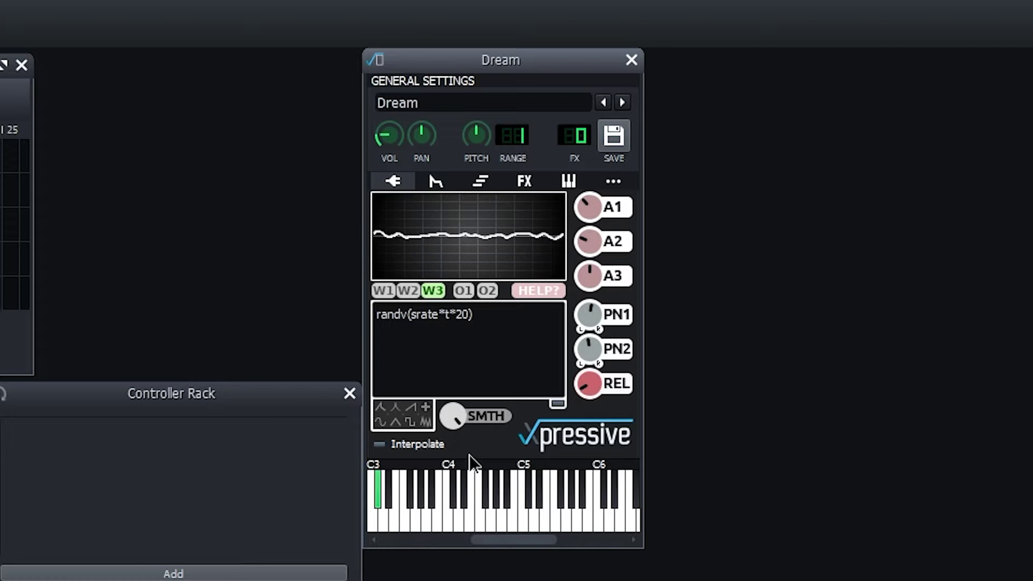
# - Load the Electric Shock preset and browse its W2, W3 and O1 expressions
pyautogui.moveTo(59, 485); pyautogui.dragTo(472, 309)
pyautogui.click(409, 292)
pyautogui.click(433, 291)
pyautogui.click(407, 291)
pyautogui.click(464, 291)
# - Edit O1 to use cent(222) and (.74-rel), auditioning the spiky tone
pyautogui.write('0')
pyautogui.click(497, 505)
pyautogui.press('BackSpace')
pyautogui.press('BackSpace')
pyautogui.write('.5')
pyautogui.click(430, 356)
pyautogui.press('Left')
pyautogui.write('2')
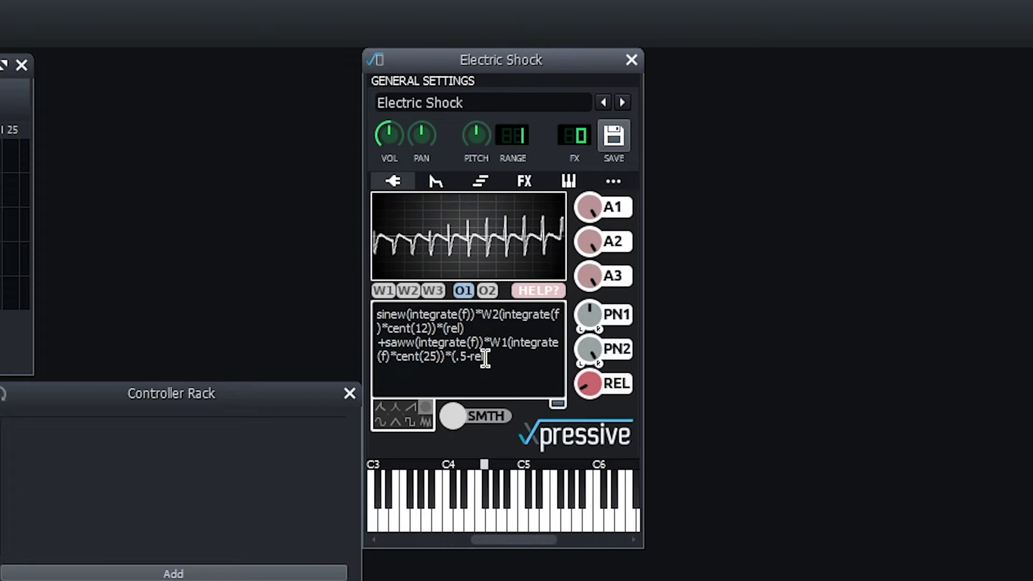
pyautogui.press('BackSpace')
pyautogui.write('22')
pyautogui.click(451, 506)
pyautogui.press('BackSpace')
pyautogui.write('74')
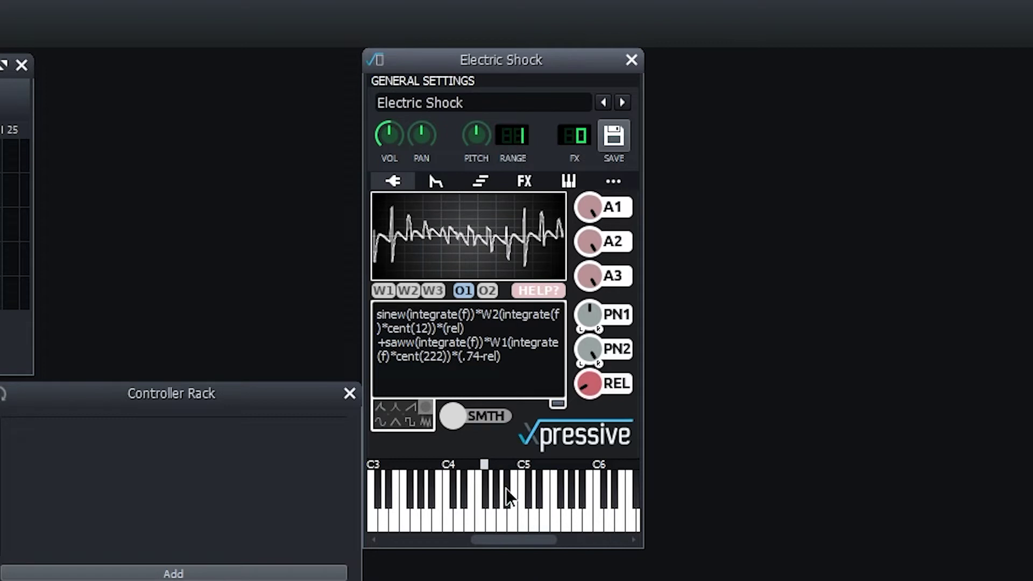
pyautogui.write('detszdg')
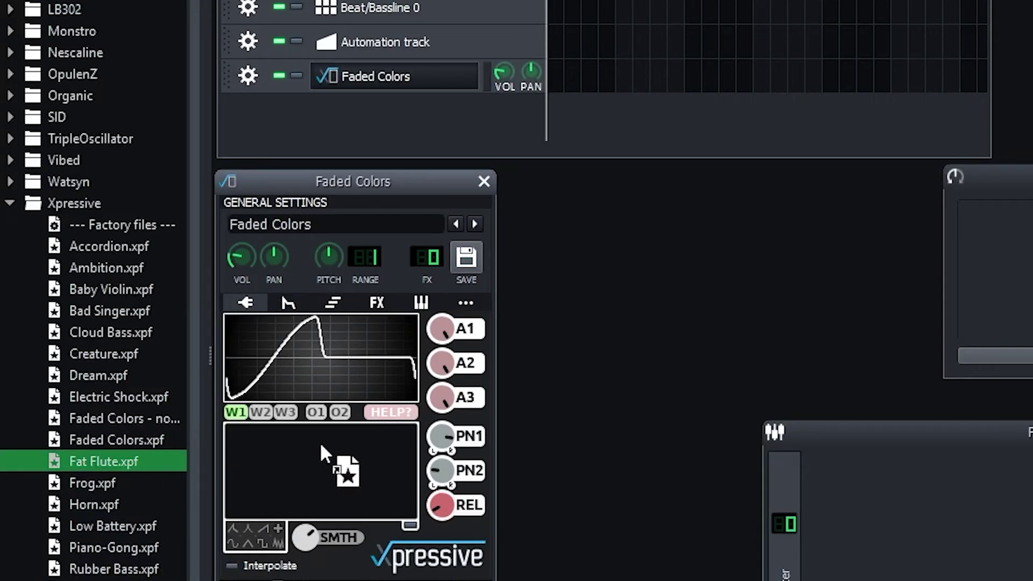
# - Try Fat Flute, Frog (checking W3 and O2), Horn and Low Battery, then load Piano-Gong
pyautogui.moveTo(319, 442); pyautogui.dragTo(304, 430)
pyautogui.moveTo(101, 485); pyautogui.dragTo(346, 468)
pyautogui.click(284, 413)
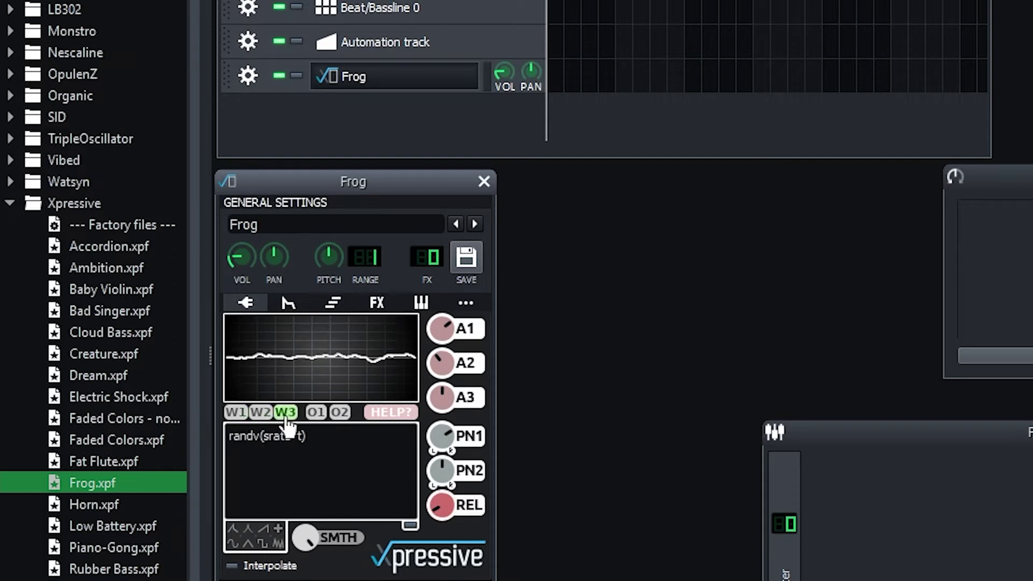
pyautogui.click(340, 414)
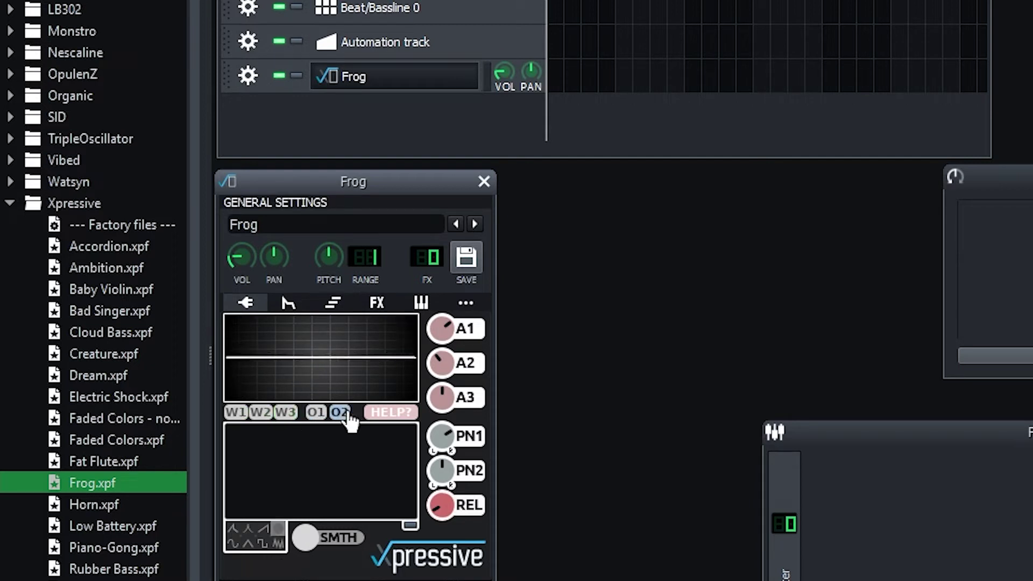
pyautogui.moveTo(101, 499); pyautogui.dragTo(252, 481)
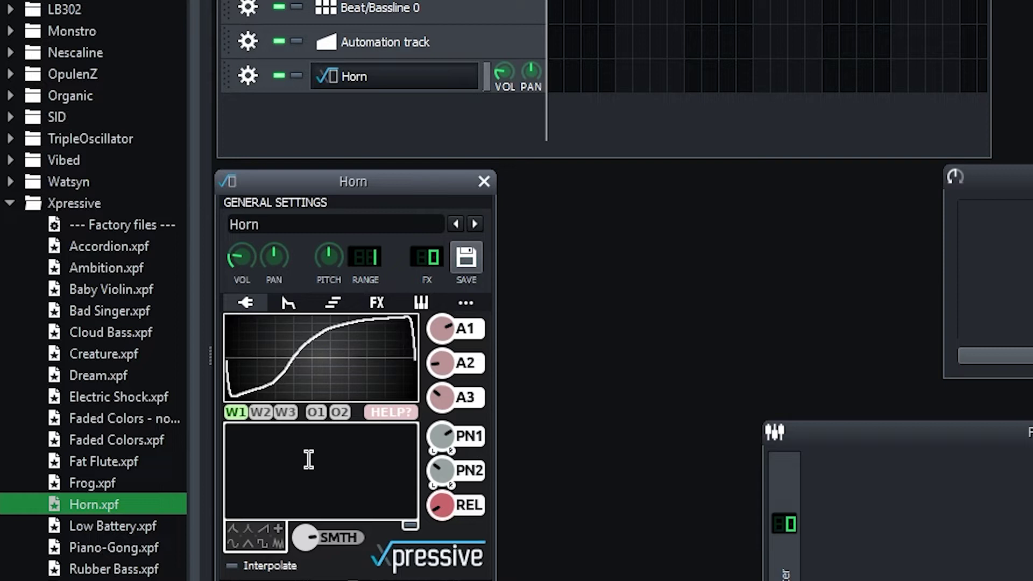
pyautogui.moveTo(156, 526); pyautogui.dragTo(293, 494)
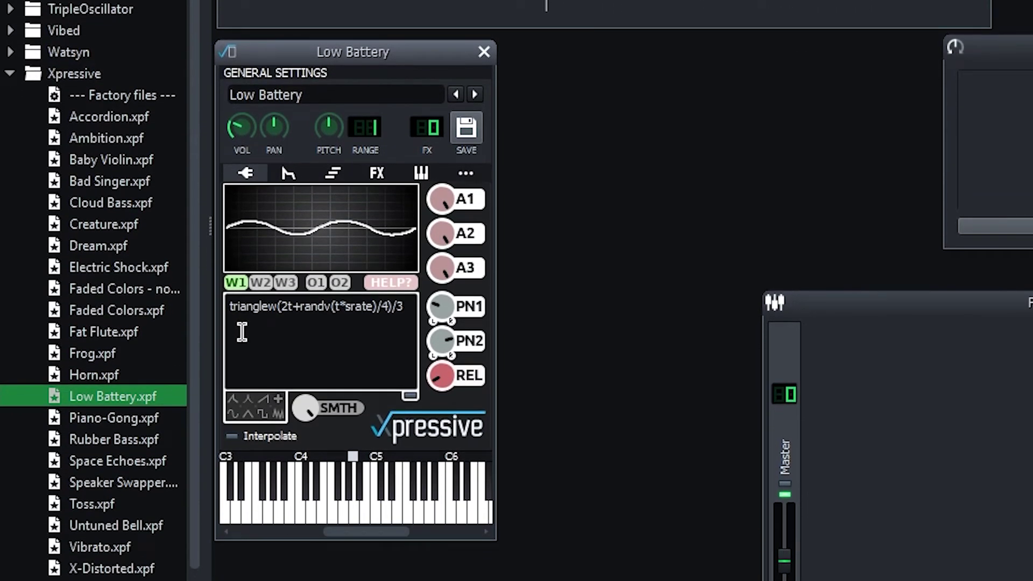
pyautogui.moveTo(86, 415); pyautogui.dragTo(322, 371)
# - Audition Piano-Gong, then fill the second wave slot with square and saw terms
pyautogui.press('d')
pyautogui.press('d')
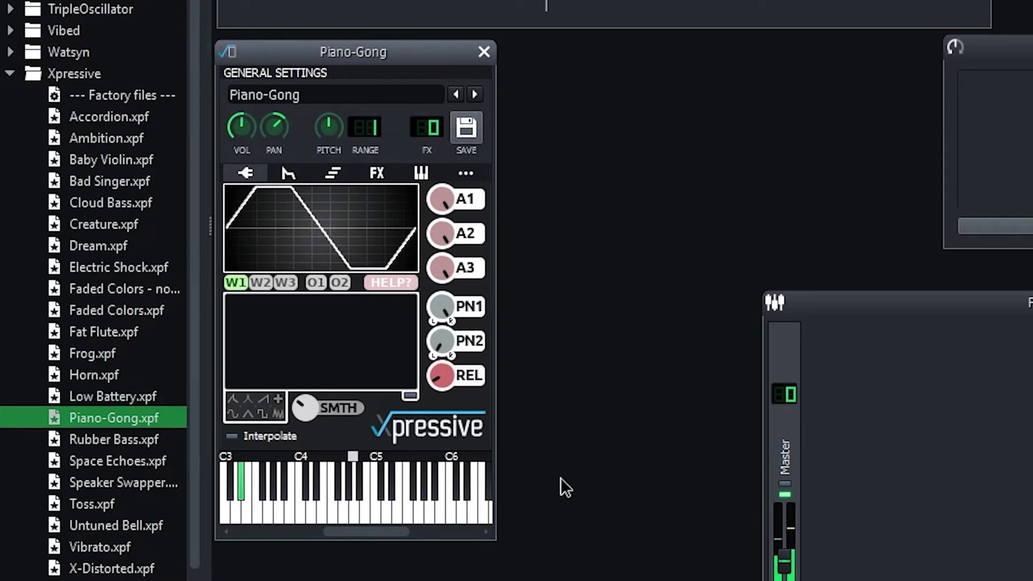
pyautogui.press('y')
pyautogui.click(285, 283)
pyautogui.click(261, 283)
pyautogui.click(263, 414)
pyautogui.click(263, 400)
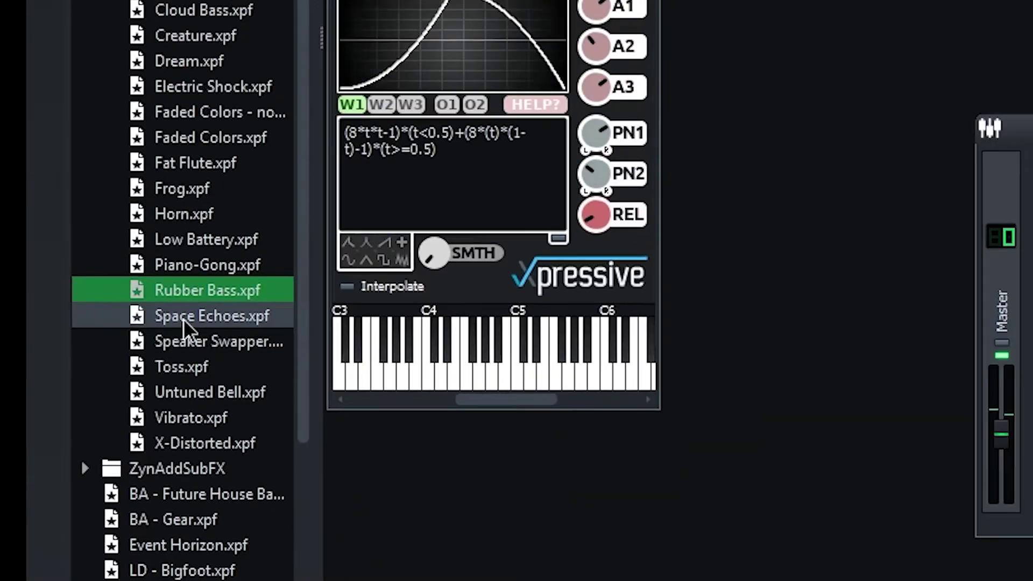
# - Load Space Echoes, step to Speaker Swapper, then load Toss
pyautogui.doubleClick(183, 317)
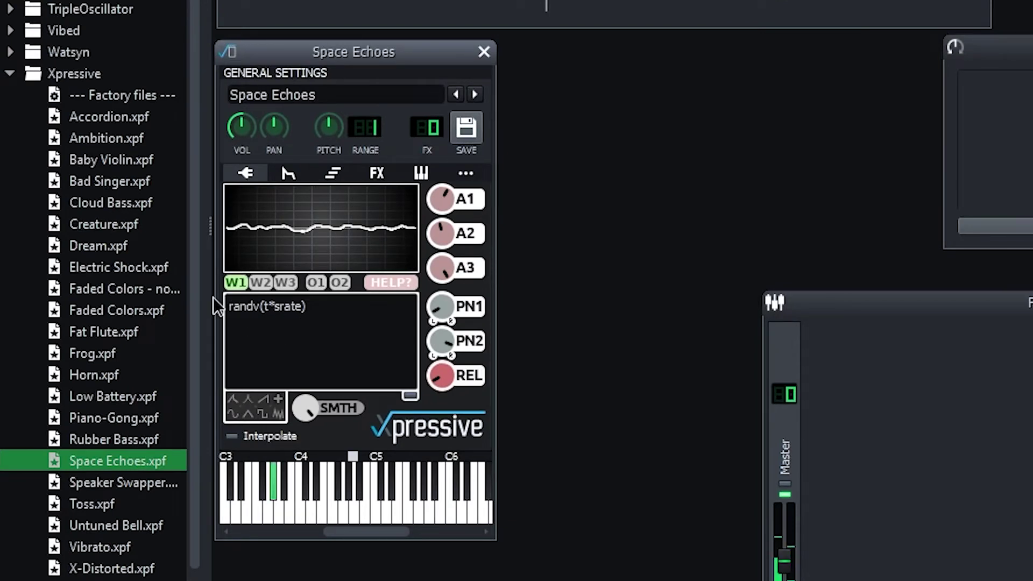
pyautogui.press('d')
pyautogui.press('Down')
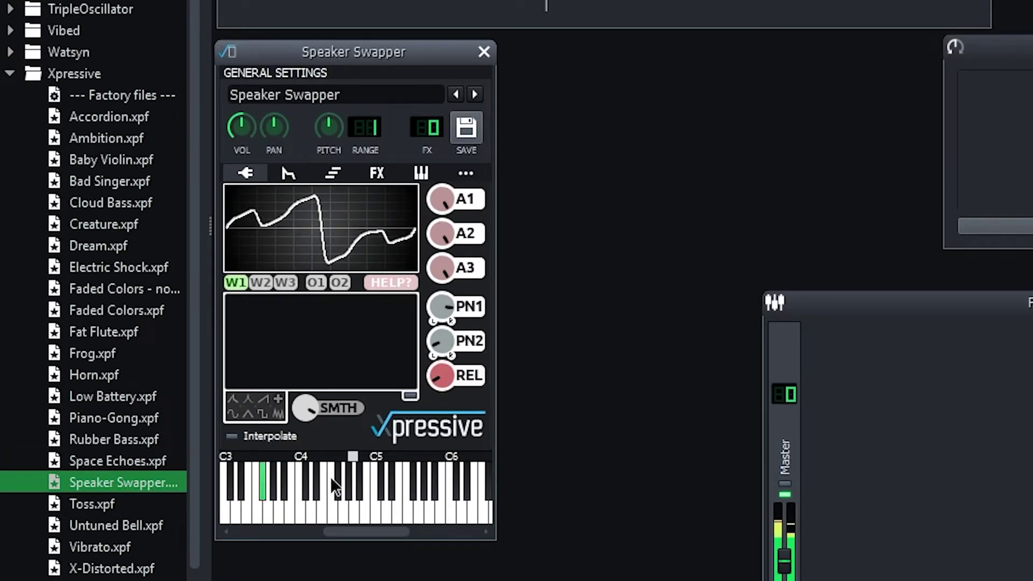
pyautogui.click(103, 509)
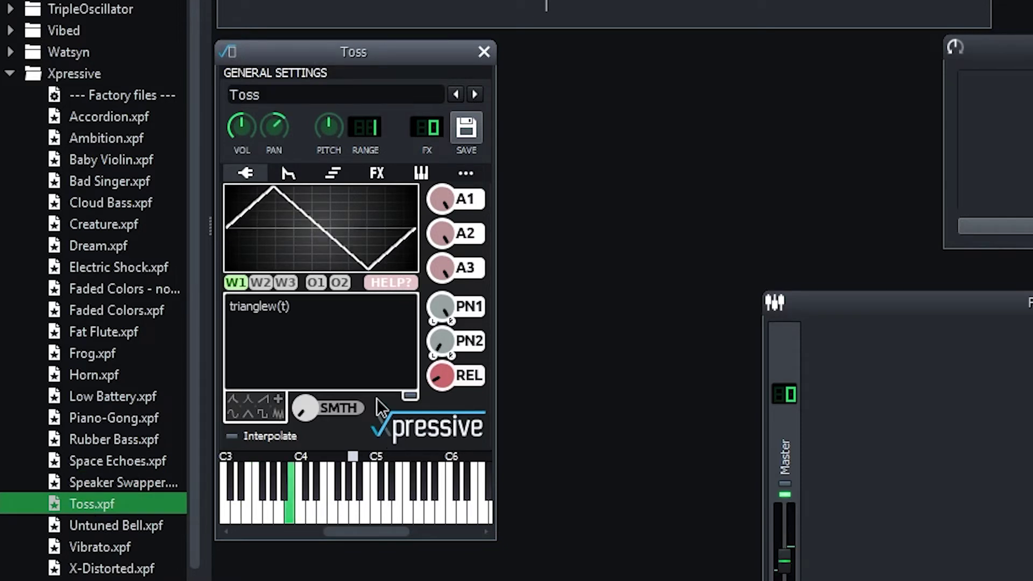
# - Audition Untuned Bell, step to Vibrato, then load X-Distorted
pyautogui.moveTo(130, 525); pyautogui.dragTo(438, 347)
pyautogui.press('b')
pyautogui.press('n')
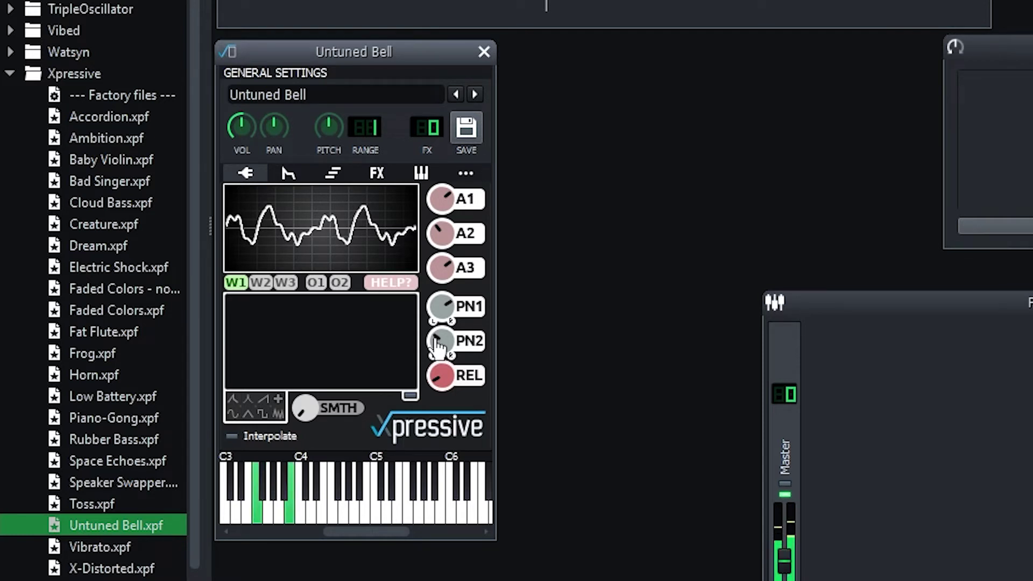
pyautogui.press('Down')
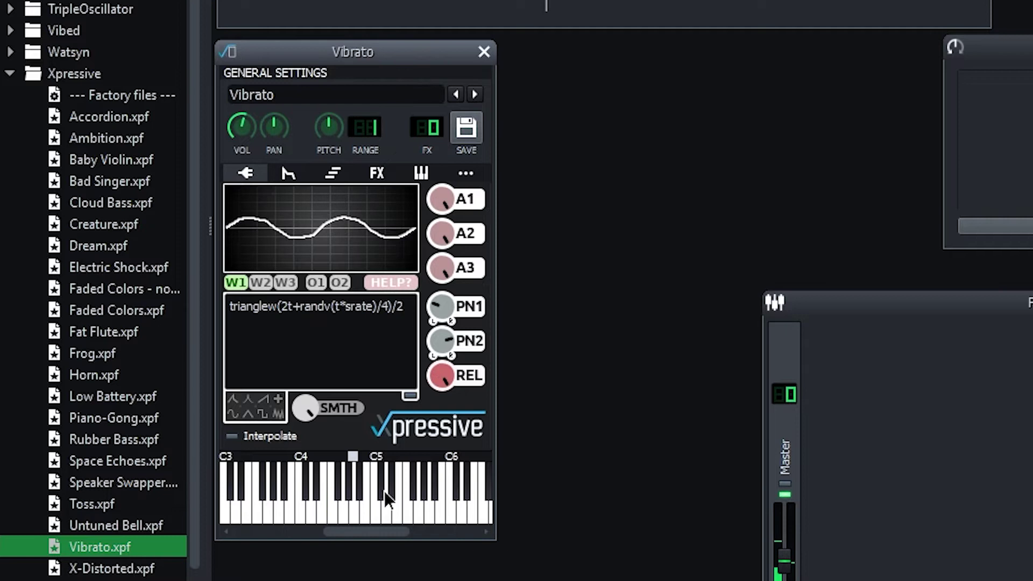
pyautogui.click(99, 565)
pyautogui.moveTo(99, 563); pyautogui.dragTo(350, 465)
# - Audition X-Distorted and view its W2, W3 and O1 expressions
pyautogui.press('c')
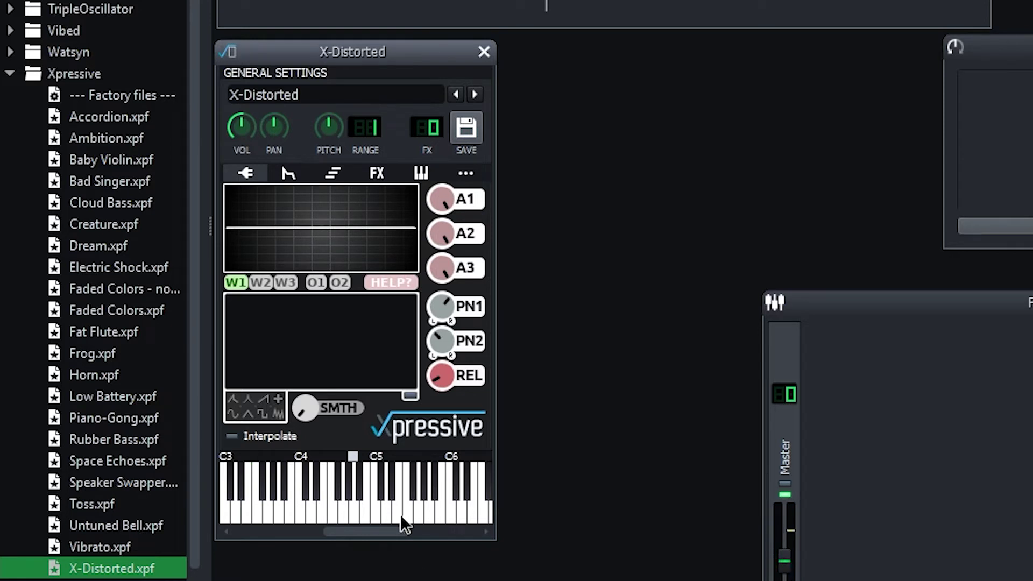
pyautogui.click(262, 284)
pyautogui.click(285, 283)
pyautogui.click(316, 284)
pyautogui.press('v')
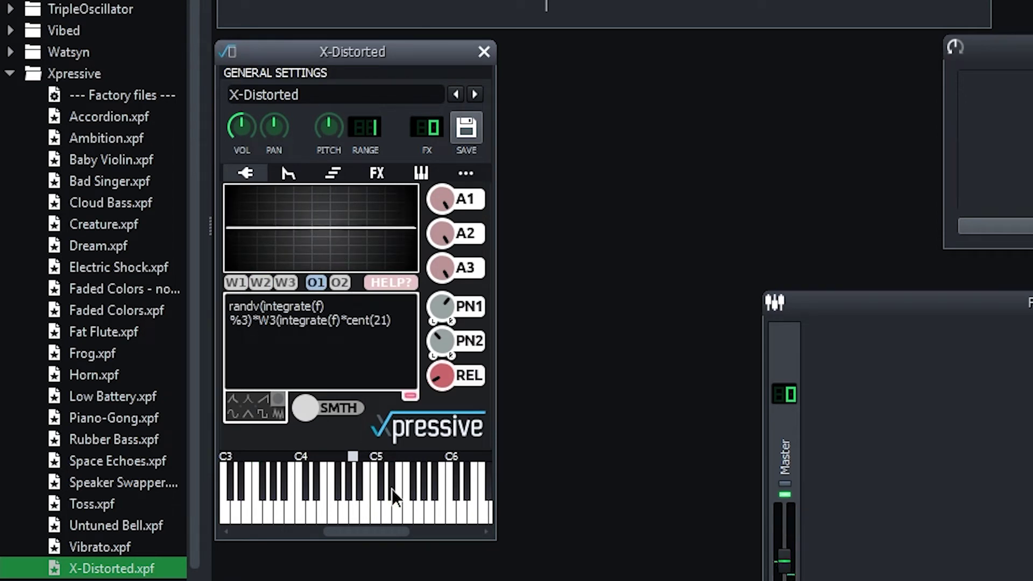
# - Rework the cent() argument at the end of the O1 formula
pyautogui.press('BackSpace')
pyautogui.press('BackSpace')
pyautogui.press('BackSpace')
pyautogui.write('5)')
pyautogui.press('Left')
pyautogui.press('BackSpace')
pyautogui.write('1')
pyautogui.press('Left')
pyautogui.write('7')
pyautogui.press('BackSpace')
pyautogui.write('1')
pyautogui.press('BackSpace')
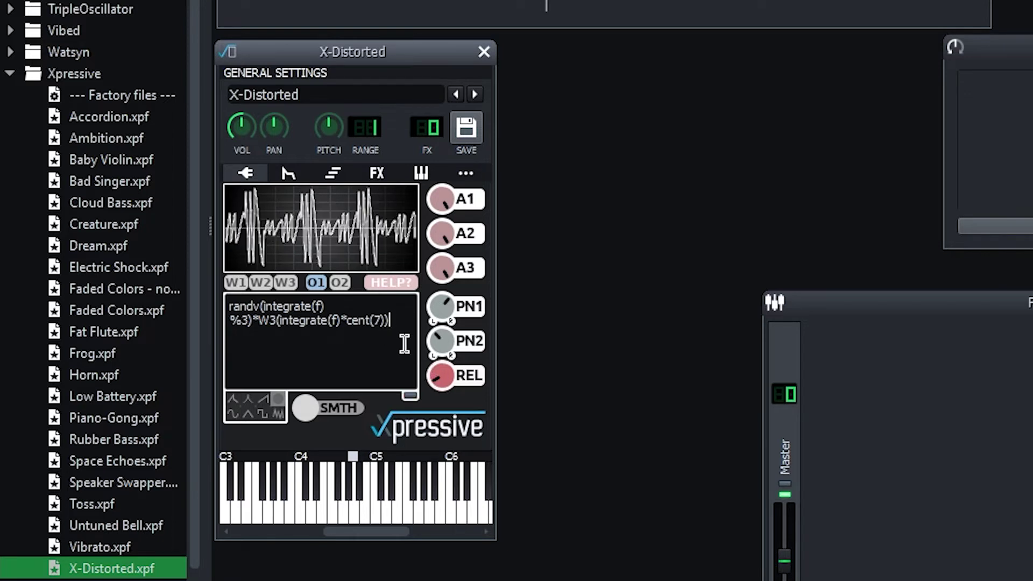
# - Play notes to hear the edited sound, then trim the %23 value in O1
pyautogui.click(369, 494)
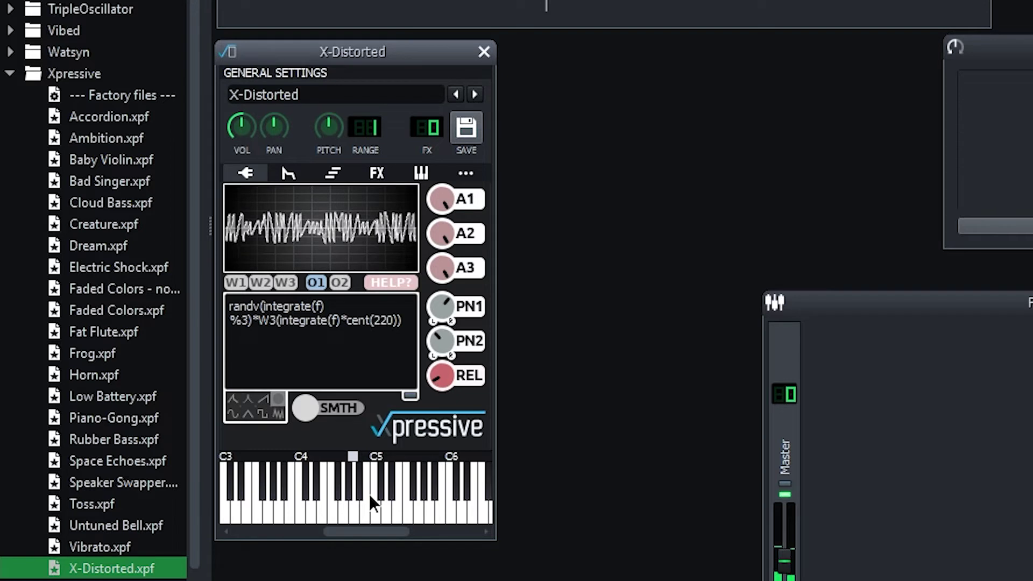
pyautogui.click(365, 492)
pyautogui.press('x')
pyautogui.moveTo(337, 505); pyautogui.dragTo(392, 477)
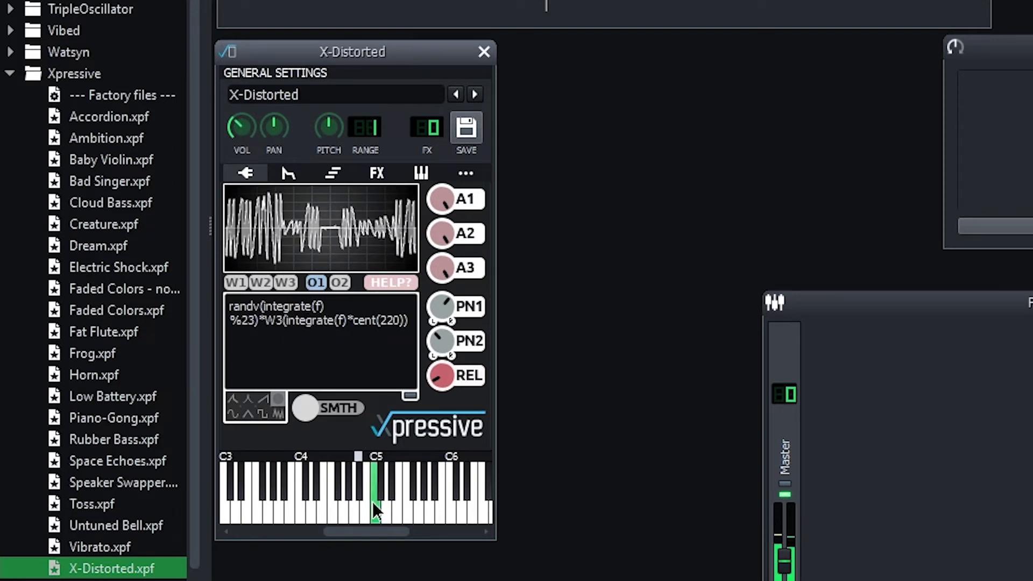
pyautogui.press('Delete')
# - Add a square-wave term to the O2 formula, audition it and view W2
pyautogui.click(340, 282)
pyautogui.click(263, 414)
pyautogui.click(337, 497)
pyautogui.click(260, 282)
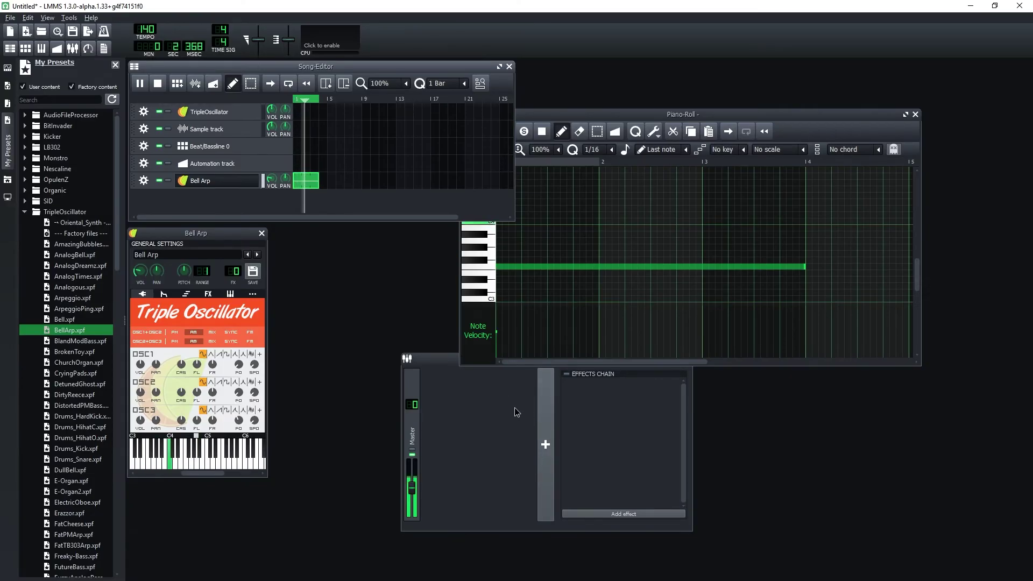
# - Add a Bitcrush effect to the FX-Mixer effects chain by searching 'bit'
pyautogui.click(513, 421)
pyautogui.click(620, 514)
pyautogui.write('b')
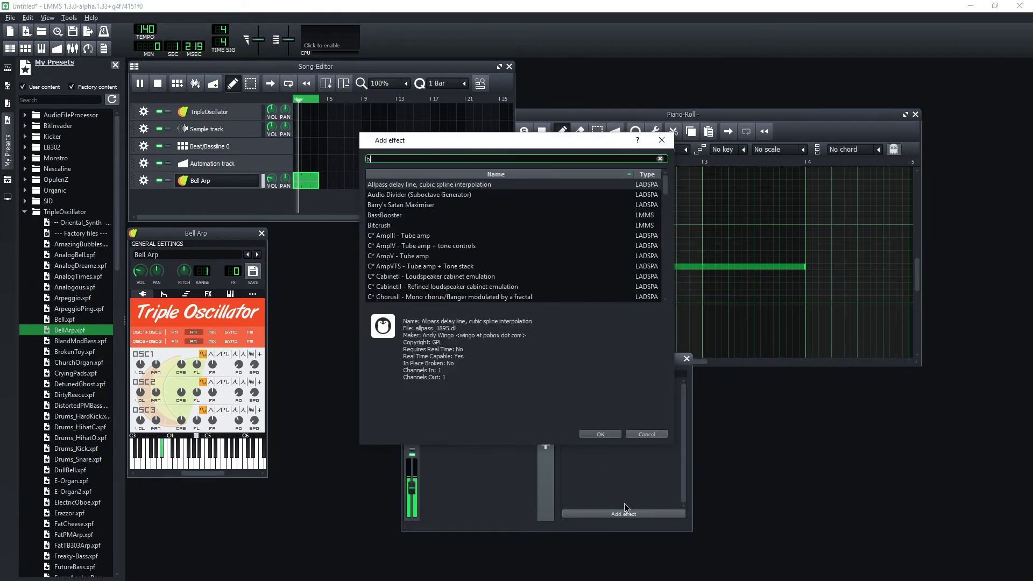
pyautogui.write('it')
pyautogui.press('Return')
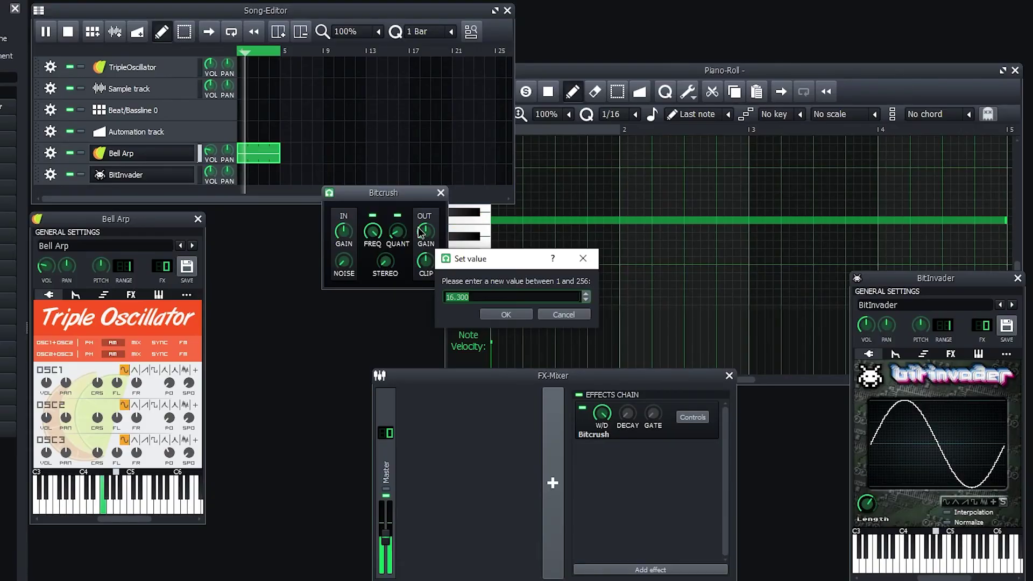
# - Set Bitcrush QUANT to 8, then 8.9
pyautogui.press('Return')
pyautogui.doubleClick(407, 232)
pyautogui.write('8.5')
pyautogui.press('Return')
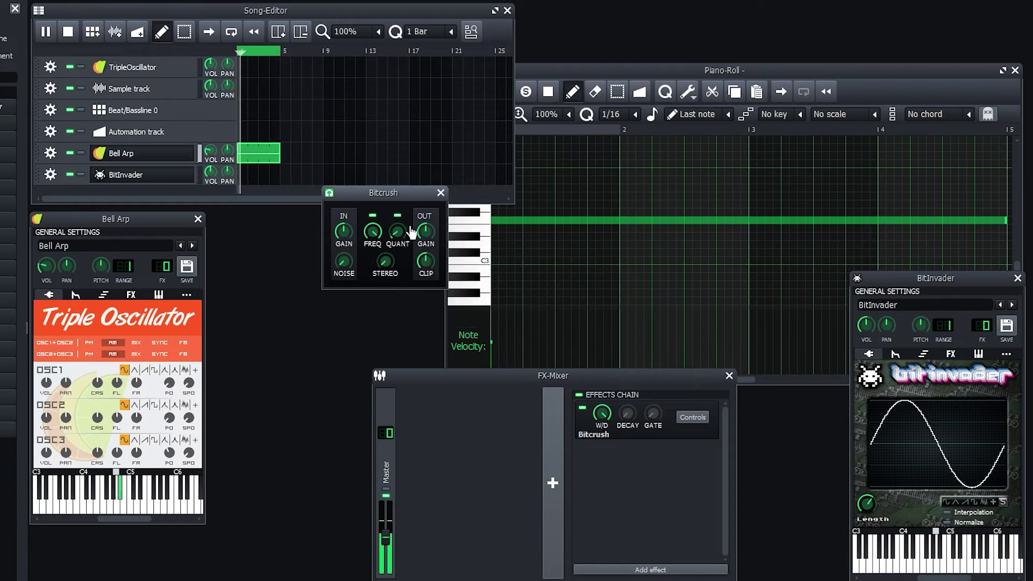
pyautogui.doubleClick(408, 233)
pyautogui.write('.9')
pyautogui.press('Return')
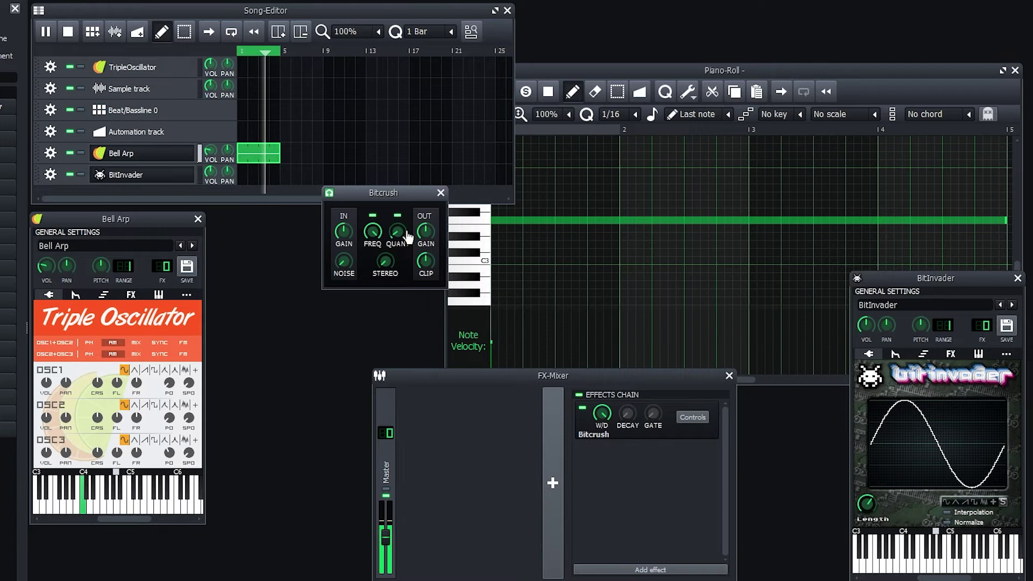
pyautogui.doubleClick(407, 232)
# - Change QUANT to 3.9, then finally to 20
pyautogui.press('Return')
pyautogui.doubleClick(402, 240)
pyautogui.write('3.9')
pyautogui.press('Return')
pyautogui.doubleClick(402, 240)
pyautogui.write('20')
pyautogui.press('Return')
pyautogui.doubleClick(403, 240)
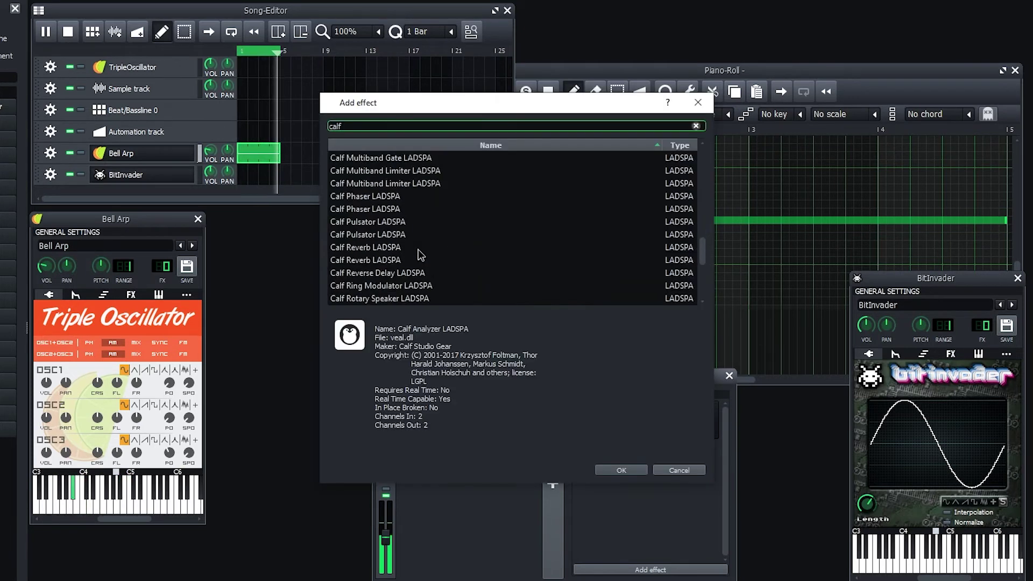
# - Add Spectrum Analyzer, move its window lower, then add Vectorscope to the chain
pyautogui.scroll(-4, 419, 250)
pyautogui.scroll(2, 417, 239)
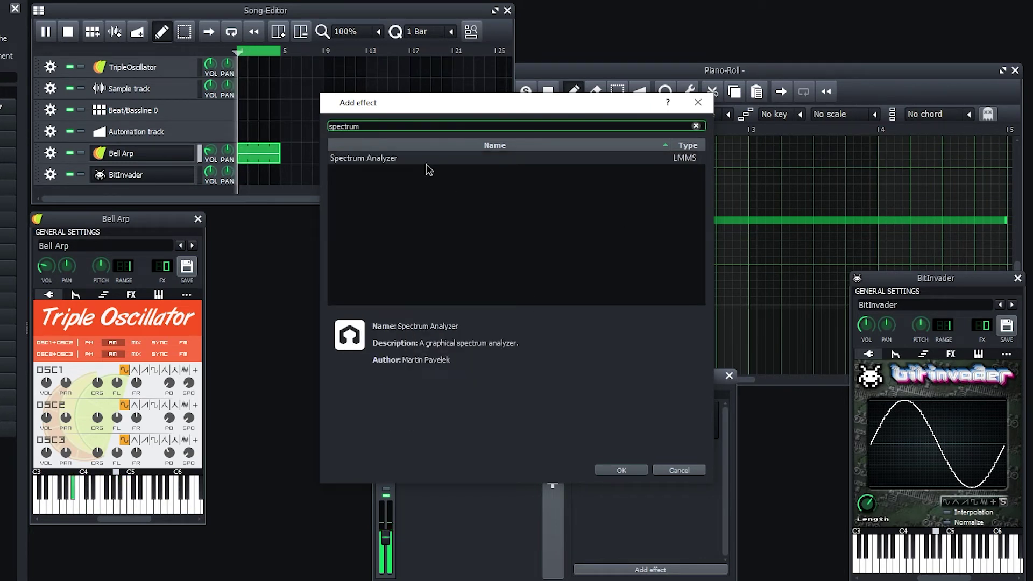
pyautogui.doubleClick(385, 160)
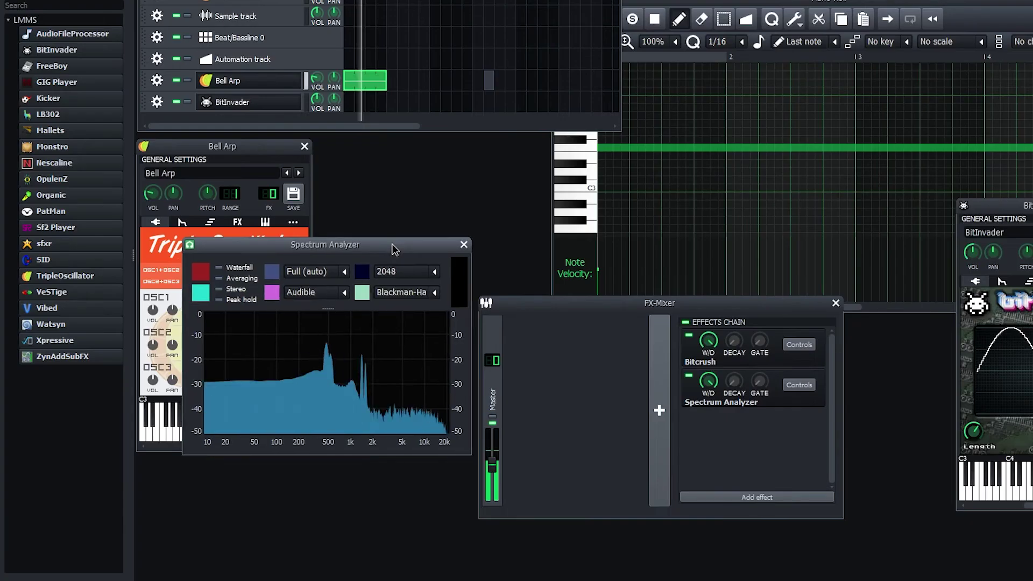
pyautogui.moveTo(393, 245); pyautogui.dragTo(377, 301)
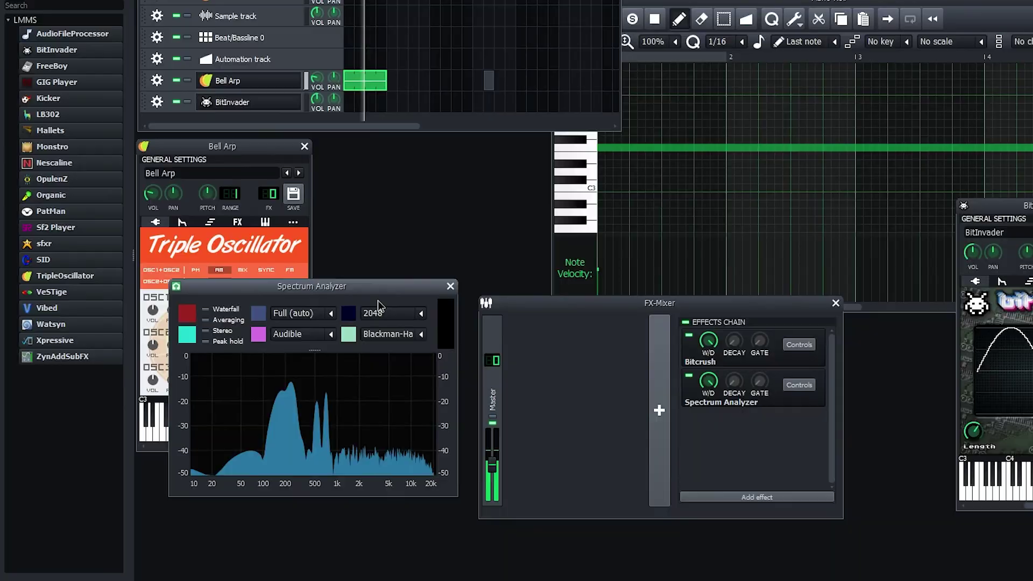
pyautogui.moveTo(377, 301); pyautogui.dragTo(376, 324)
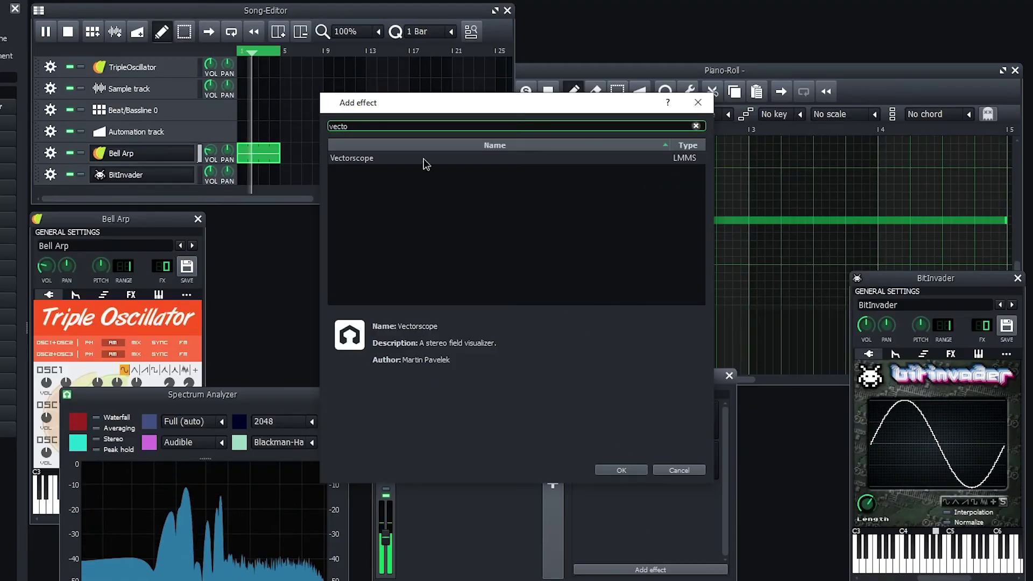
pyautogui.doubleClick(373, 160)
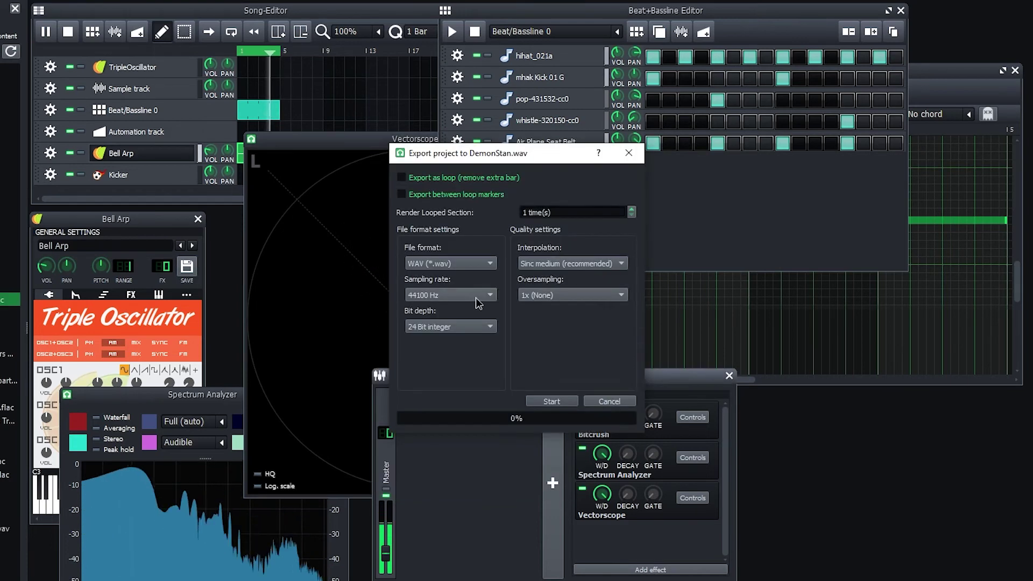
pyautogui.click(468, 264)
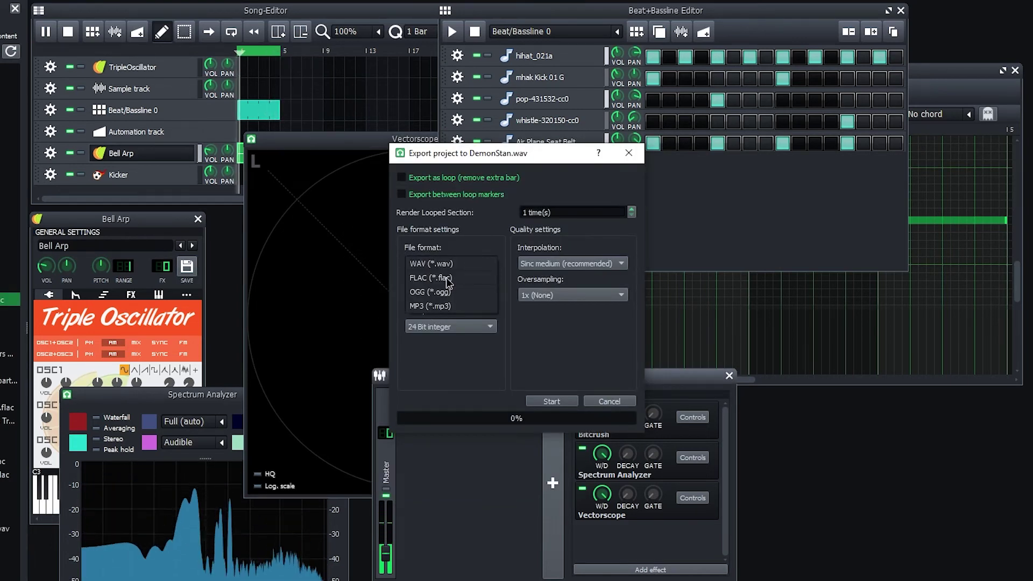
pyautogui.click(448, 278)
pyautogui.click(467, 263)
pyautogui.click(456, 250)
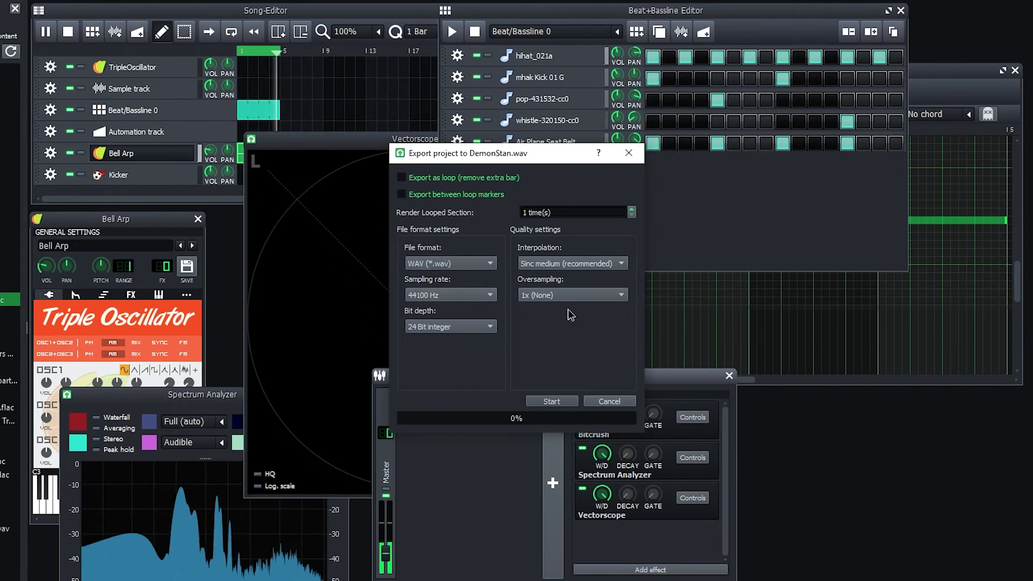
pyautogui.click(467, 263)
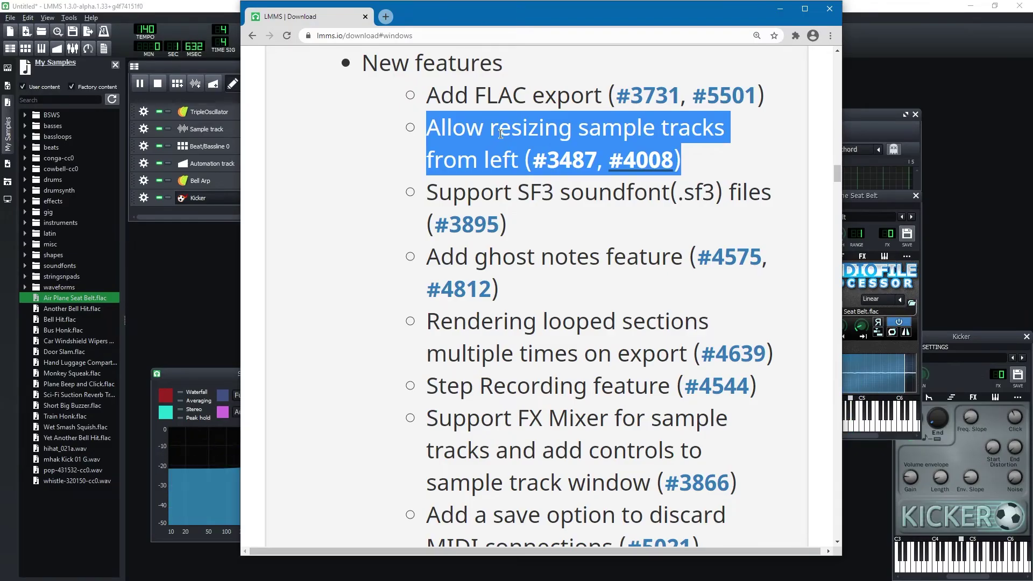
# - Move the Air Plane Seat Belt sample's start later, then highlight the SF3 and ghost notes changelog entries
pyautogui.click(861, 350)
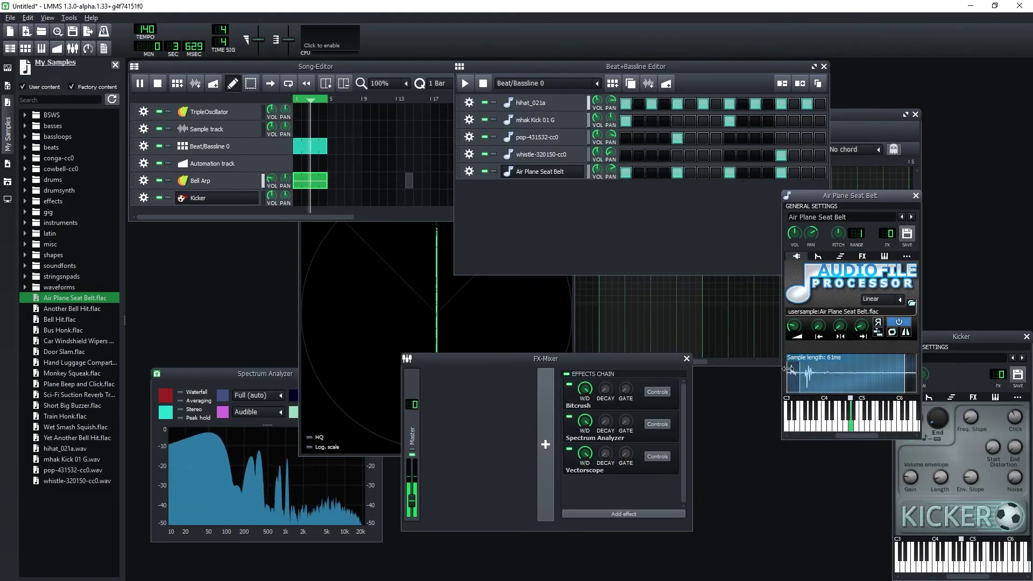
pyautogui.moveTo(789, 369); pyautogui.dragTo(793, 370)
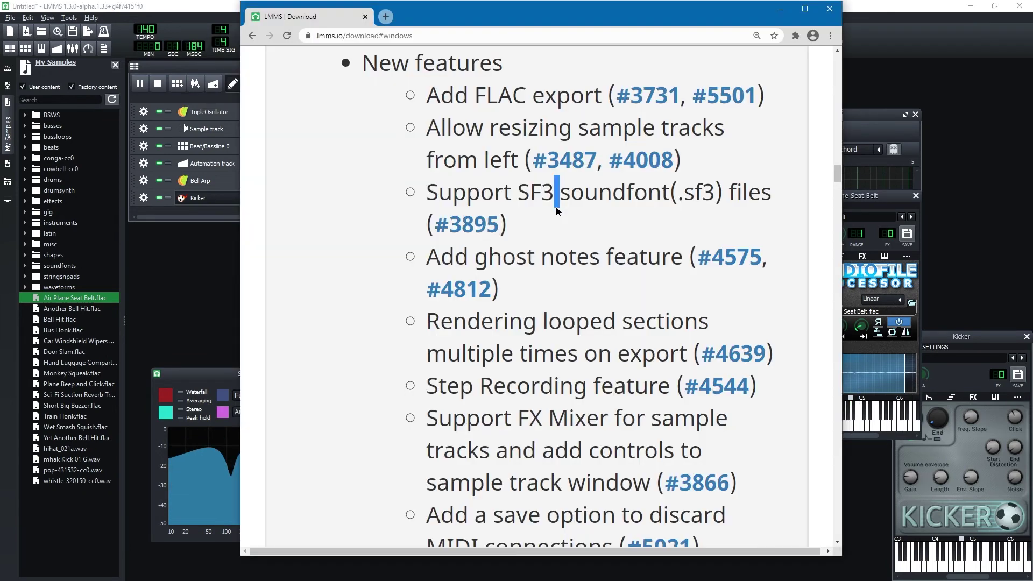
pyautogui.tripleClick(556, 194)
pyautogui.tripleClick(602, 269)
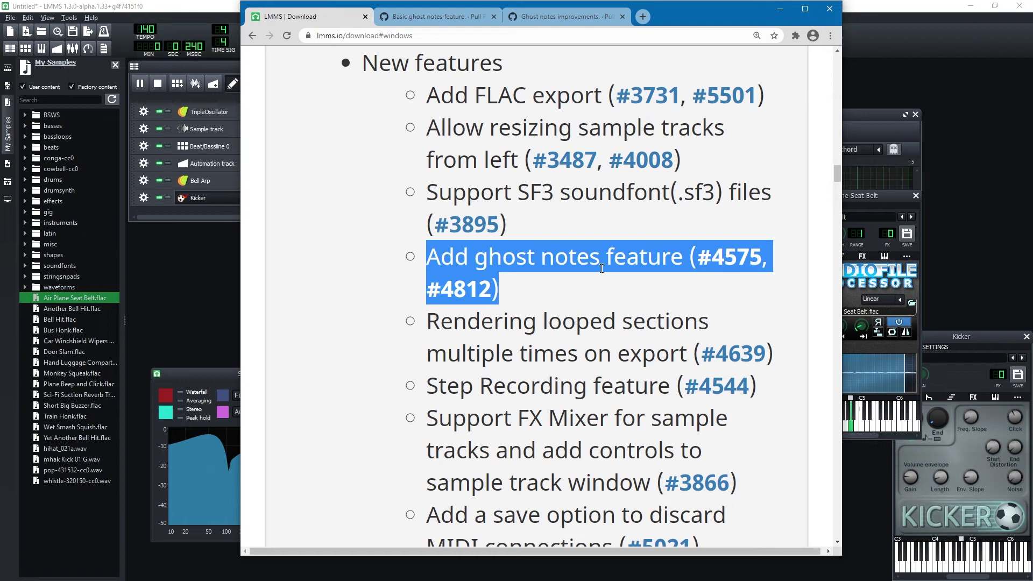
pyautogui.hotkey('ctrl', 'Tab')
# - Open pull request #4639 on rendering looped sections and scroll to its export dialog screenshot
pyautogui.scroll(-10, 573, 260)
pyautogui.scroll(8, 557, 304)
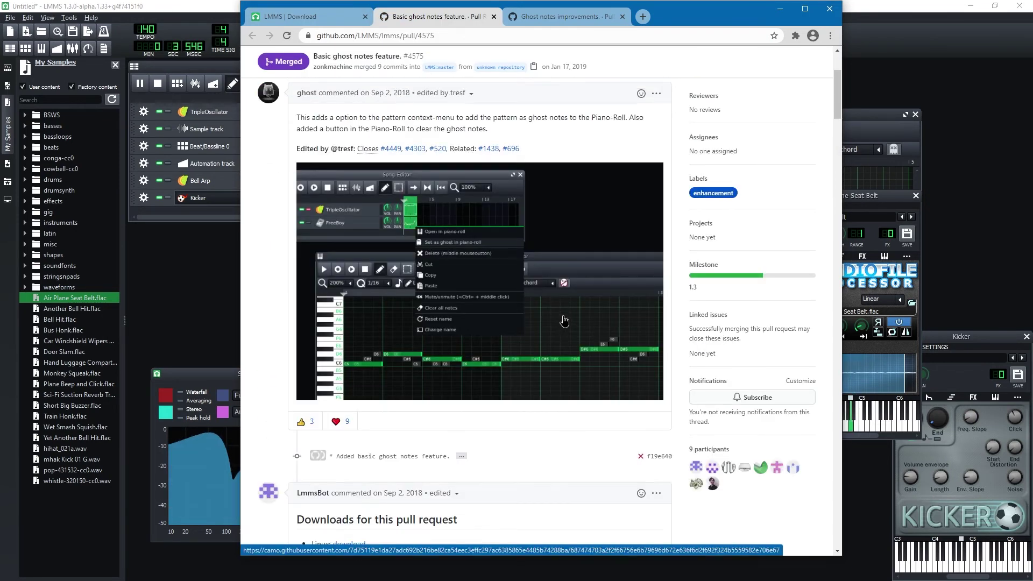
pyautogui.click(42, 48)
pyautogui.hotkey('alt', 'Tab')
pyautogui.click(560, 330)
pyautogui.scroll(-20, 562, 327)
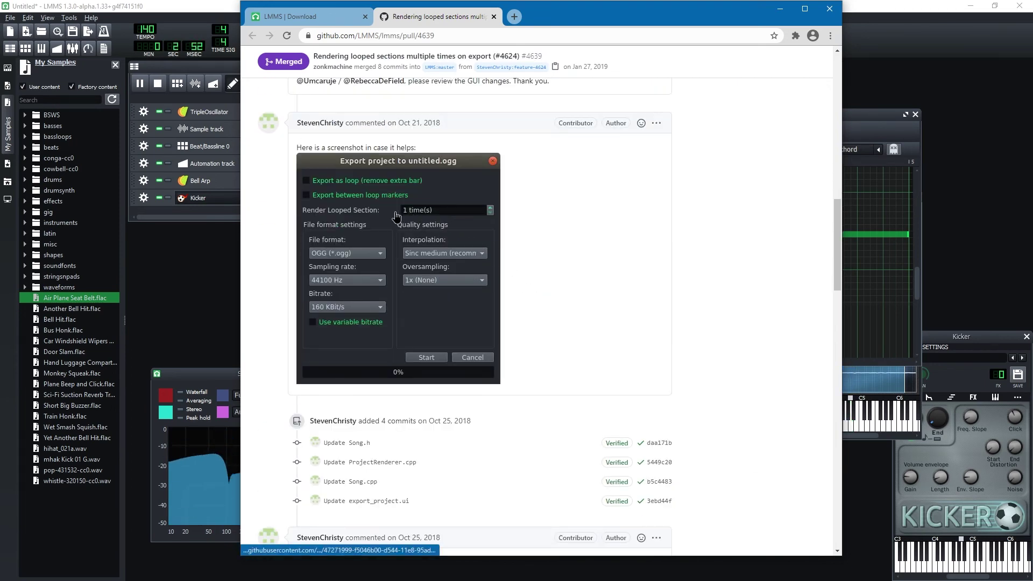
# - Bring up the export dialog from File > Export and set Render Looped Section to 2 time(s)
pyautogui.click(11, 17)
pyautogui.click(25, 157)
pyautogui.click(609, 225)
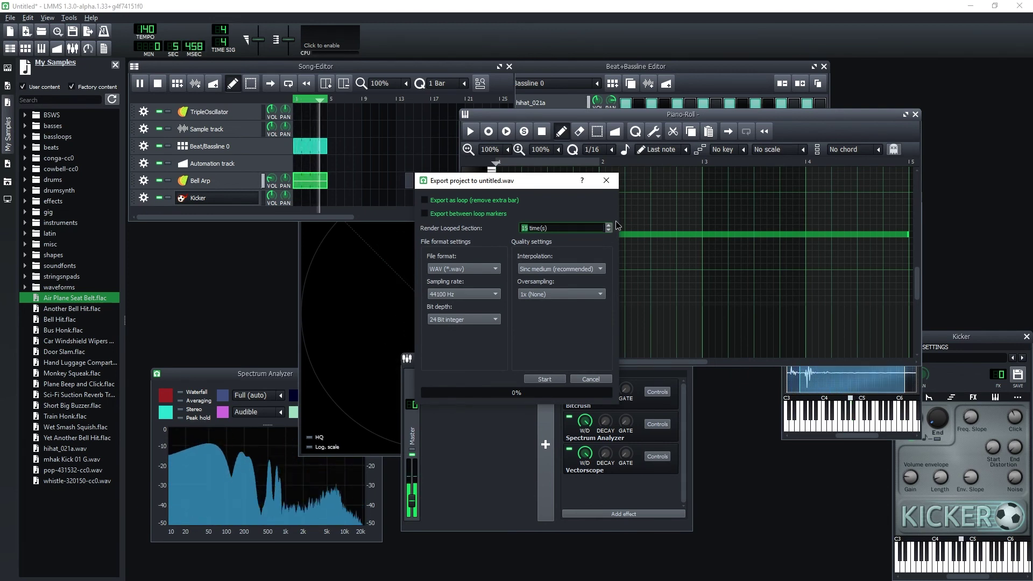
pyautogui.click(609, 225)
# - Cancel the export and highlight the portable mode entry in the lmms.io changelog
pyautogui.click(582, 379)
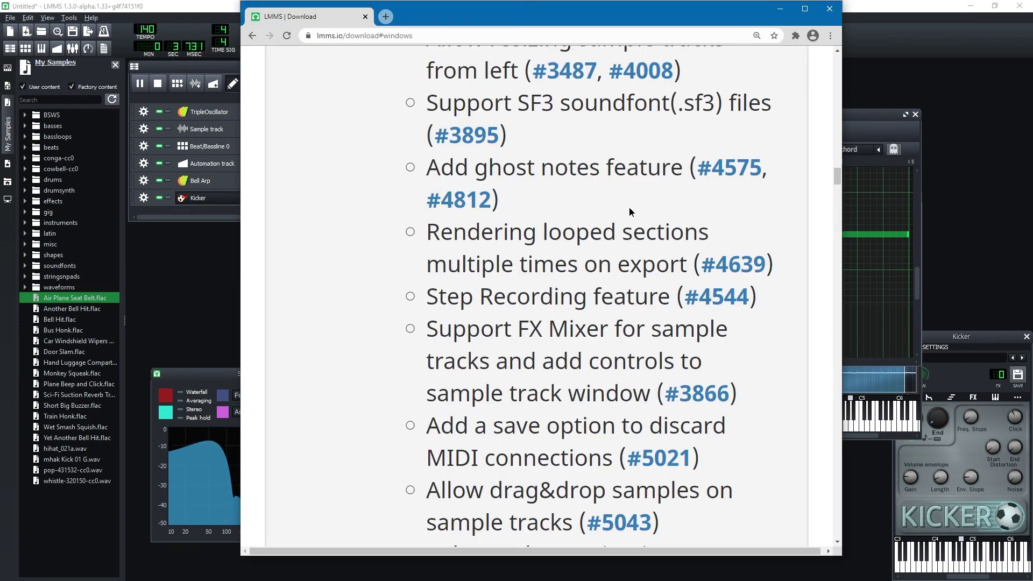
pyautogui.scroll(-7, 562, 246)
pyautogui.scroll(-3, 554, 258)
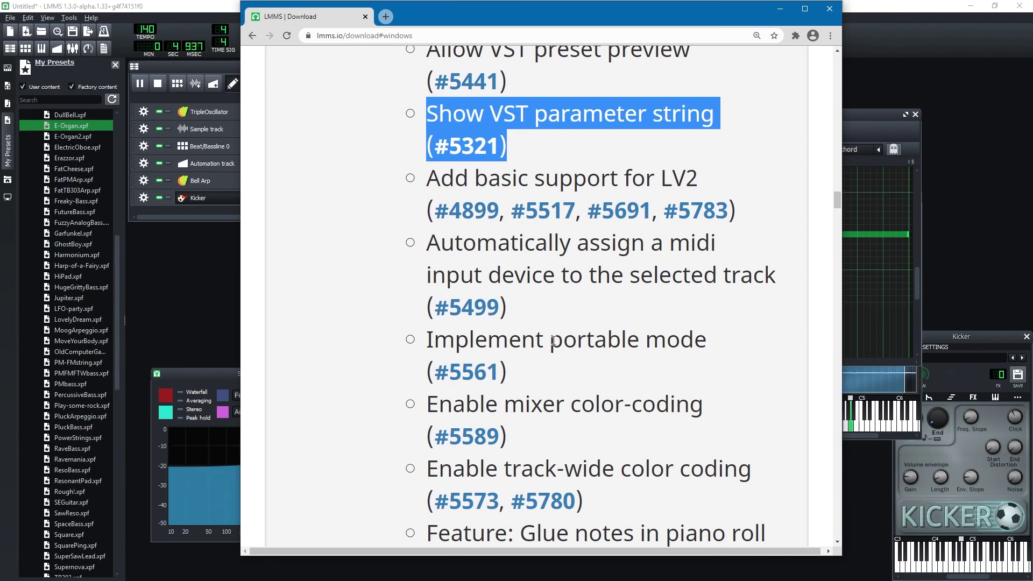
pyautogui.tripleClick(553, 340)
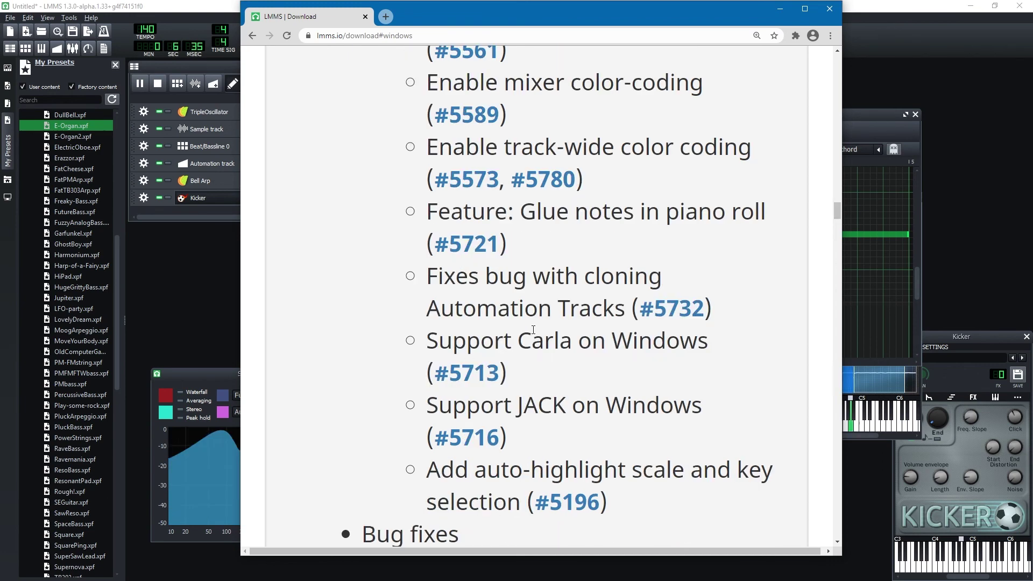
# - Highlight the UI changes entries about moving the search bar and drag-moving tracks
pyautogui.scroll(-15, 678, 478)
pyautogui.scroll(-5, 662, 321)
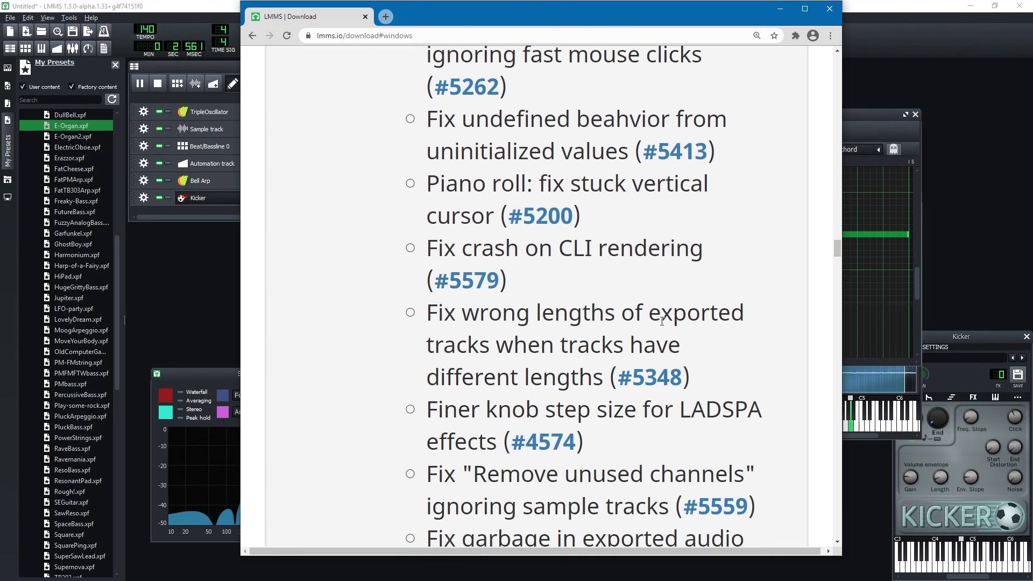
pyautogui.scroll(15, 495, 212)
pyautogui.tripleClick(495, 212)
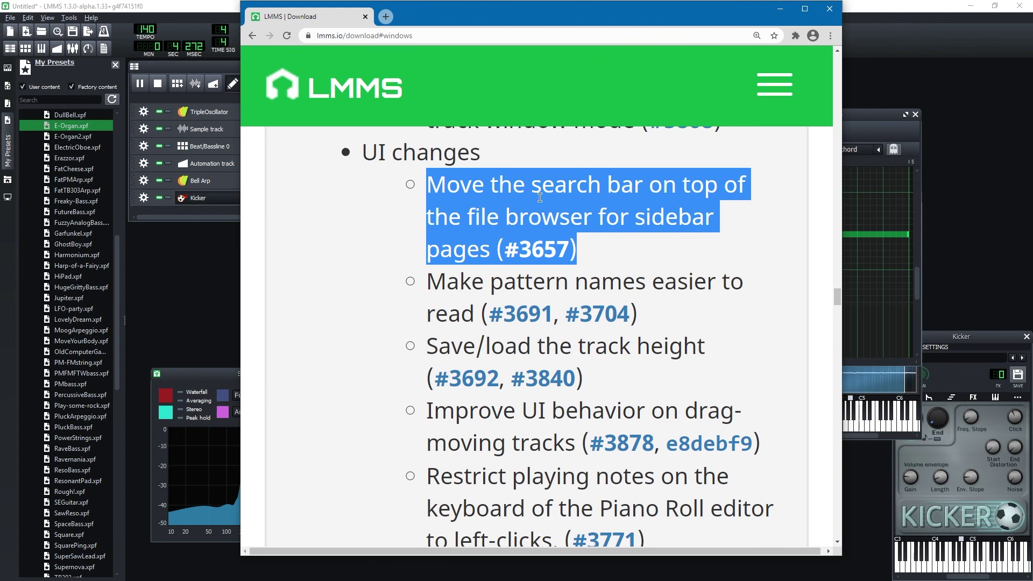
pyautogui.click(56, 100)
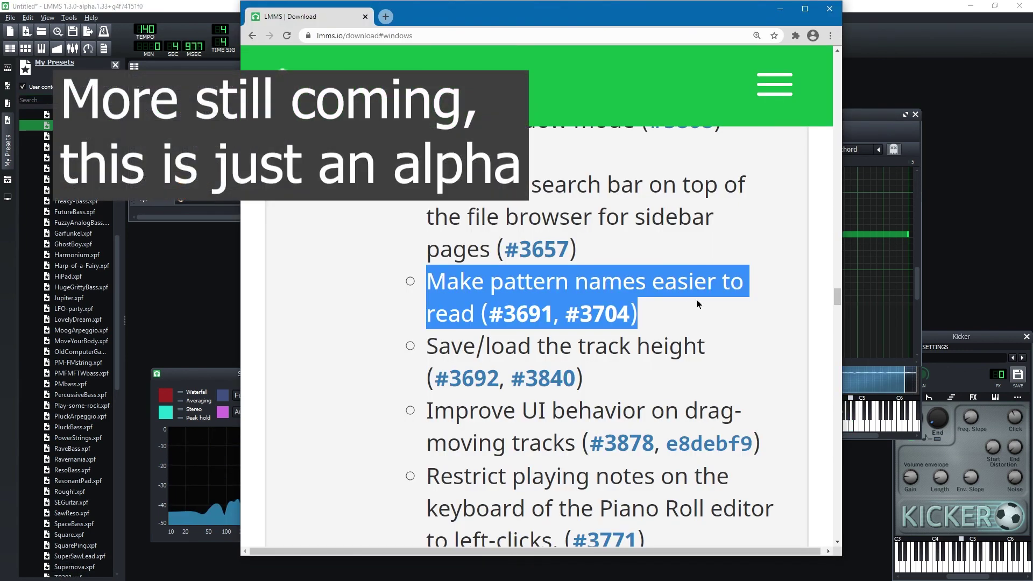
pyautogui.scroll(-3, 696, 299)
pyautogui.tripleClick(559, 250)
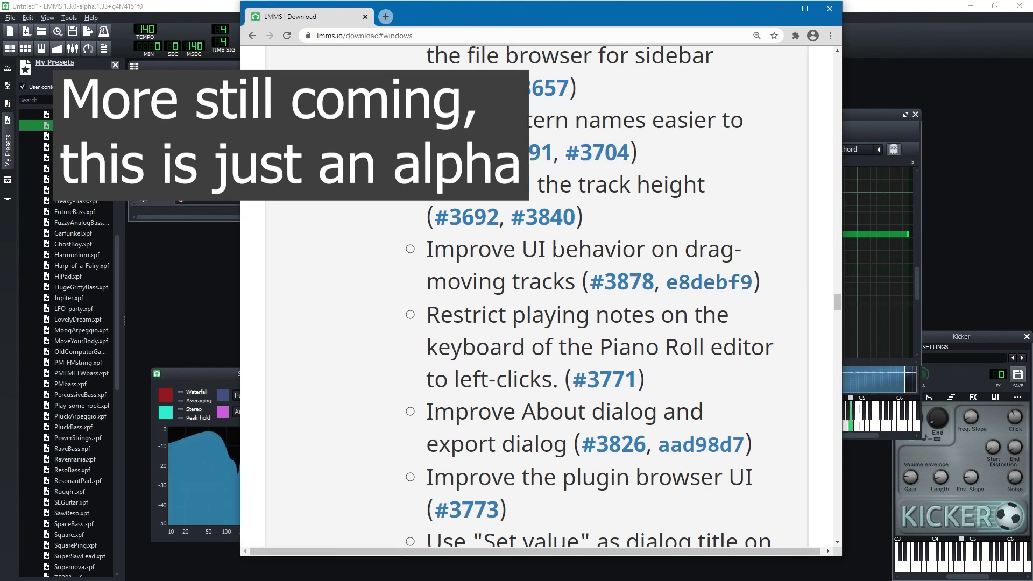